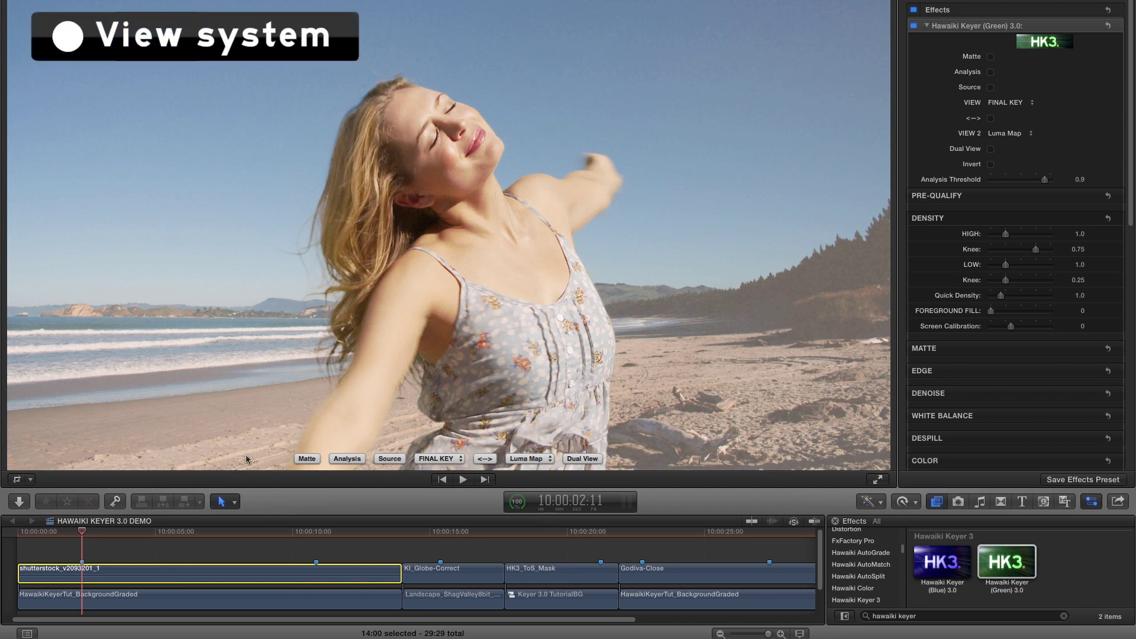
Check the options of the keyer's two view selectors, keeping FINAL KEY for the first and Luma Map for the second
{"action": "left_click", "coordinate": [449, 459]}
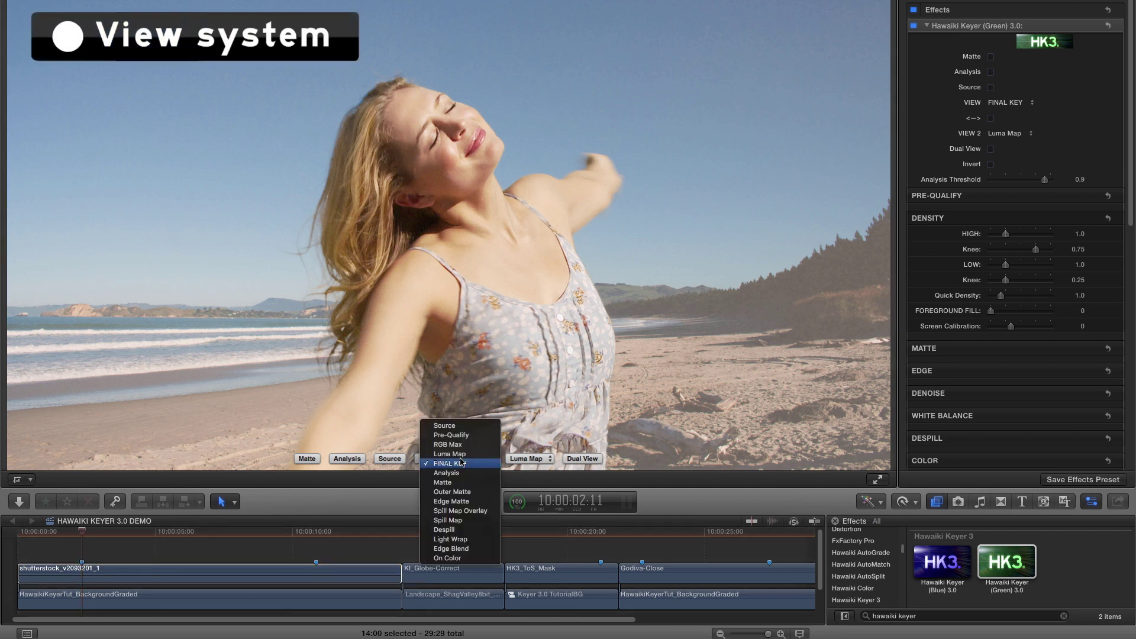
{"action": "left_click", "coordinate": [461, 465]}
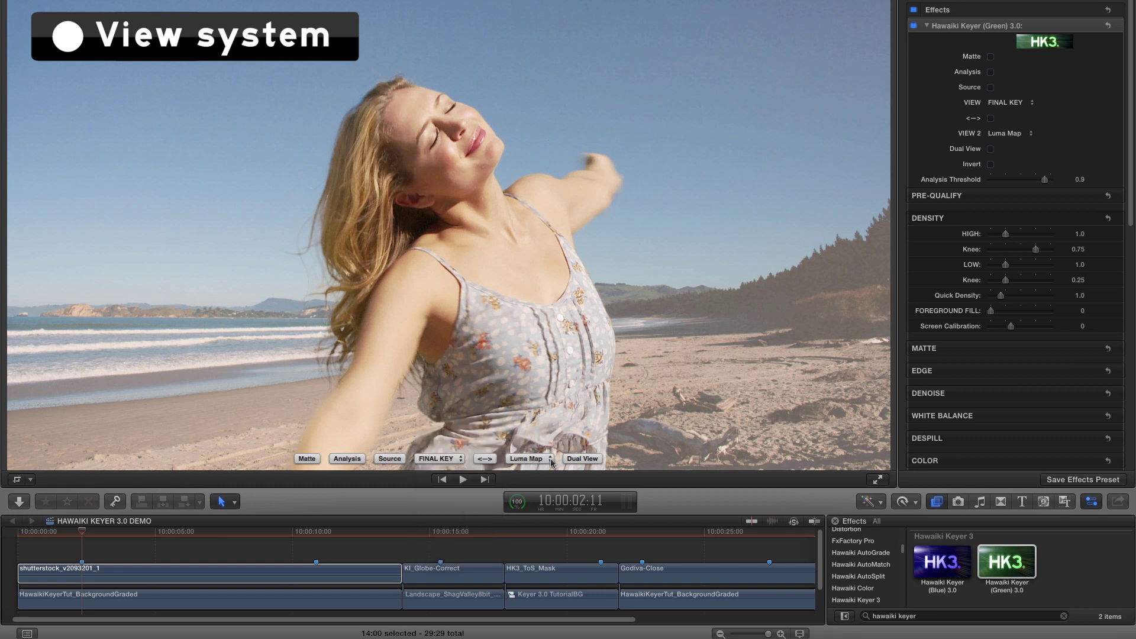
{"action": "left_click", "coordinate": [553, 461]}
{"action": "left_click", "coordinate": [553, 465]}
Compare the beach clip's final key with its Luma Map, by swapping the two views and side by side in Dual View
{"action": "left_click", "coordinate": [485, 459]}
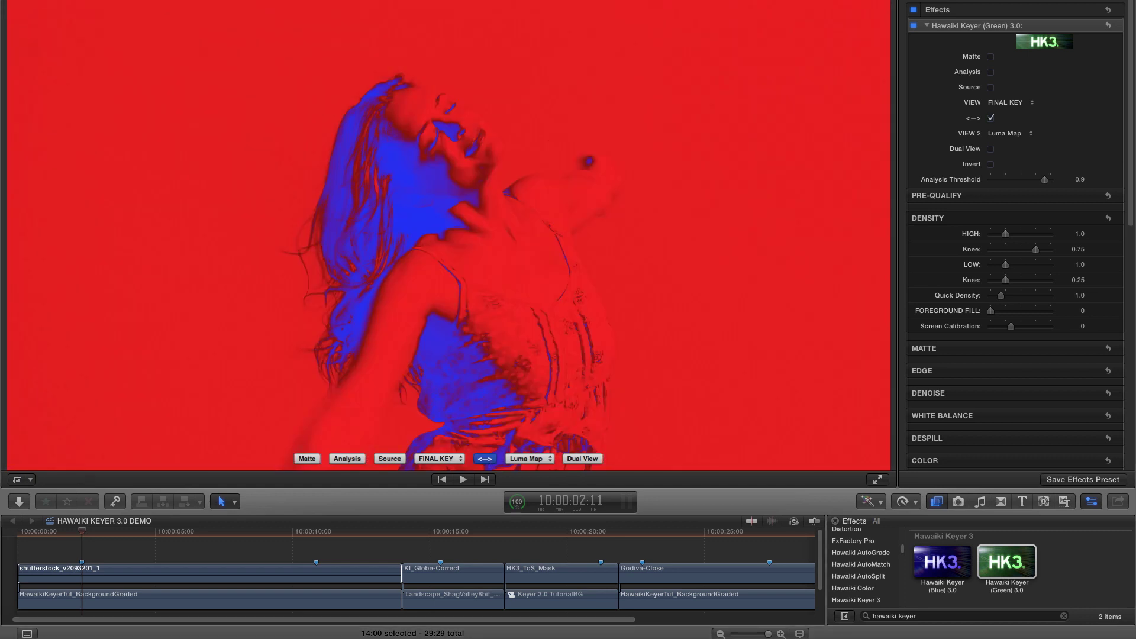
{"action": "left_click", "coordinate": [484, 460]}
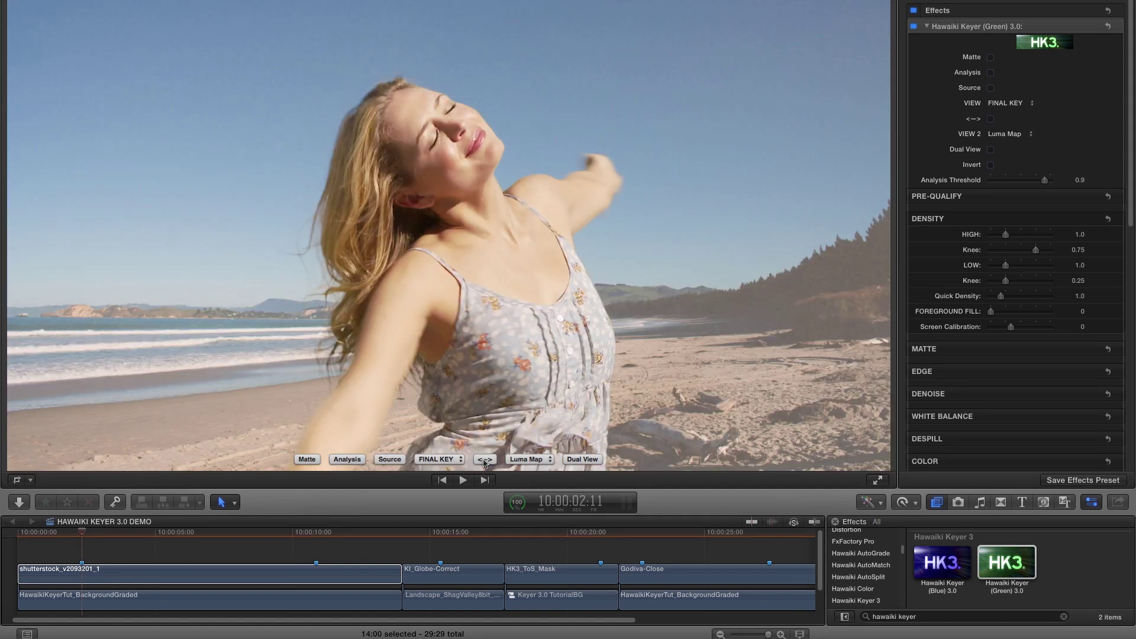
{"action": "left_click", "coordinate": [582, 460]}
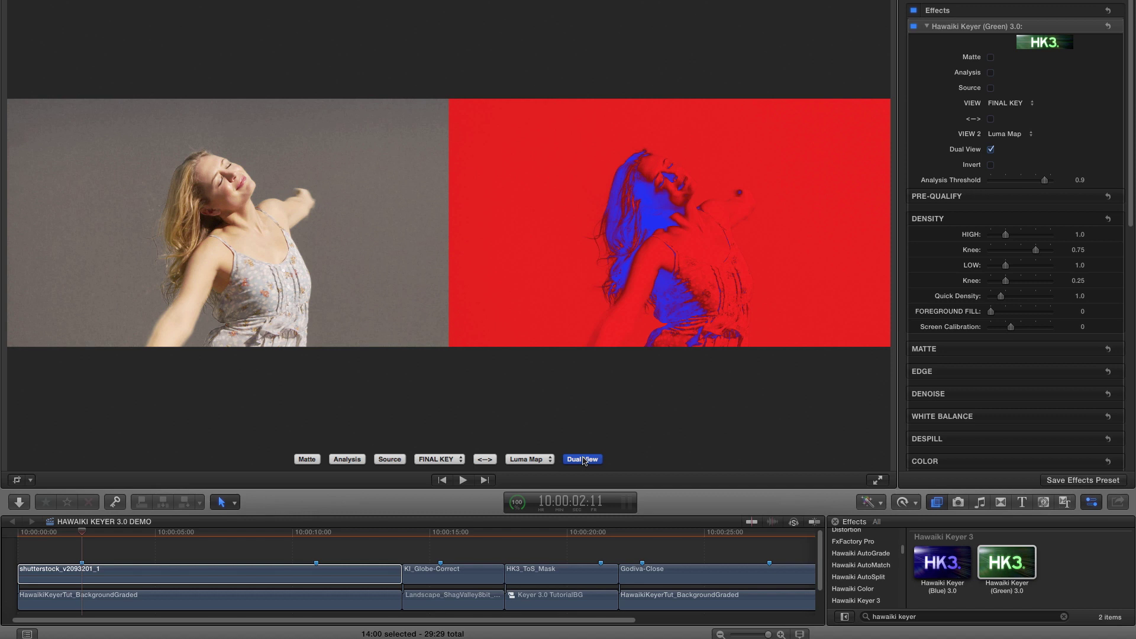
{"action": "left_click", "coordinate": [584, 460]}
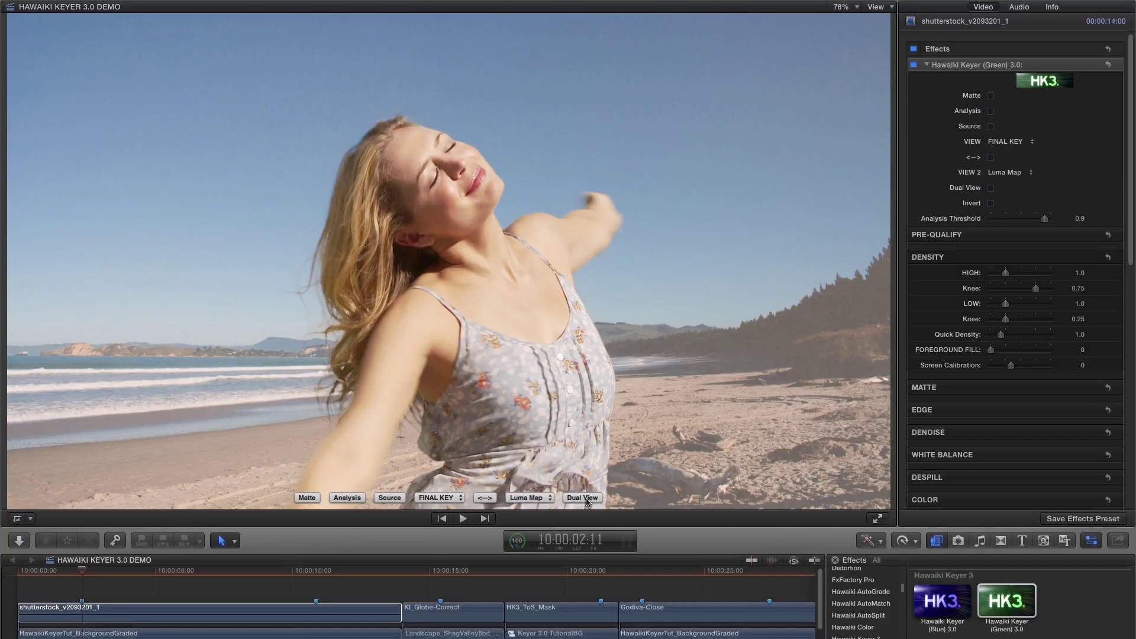
{"action": "left_click", "coordinate": [485, 498]}
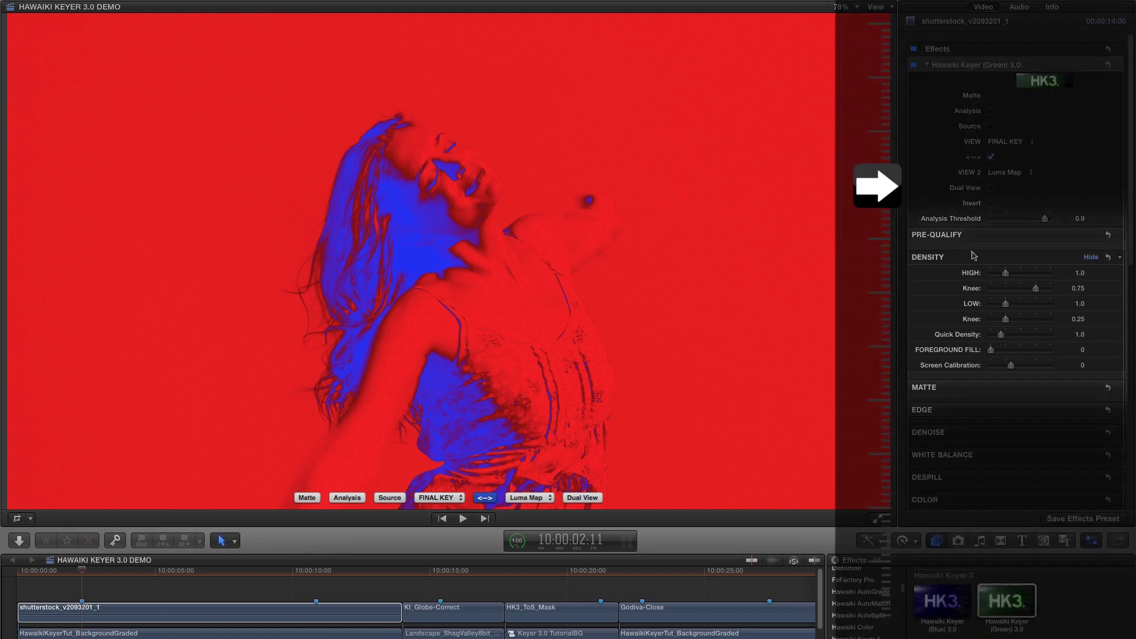
{"action": "left_click", "coordinate": [485, 499]}
Show the Analysis view of the beach clip and set the Density HIGH value to 1.51
{"action": "left_click", "coordinate": [349, 499]}
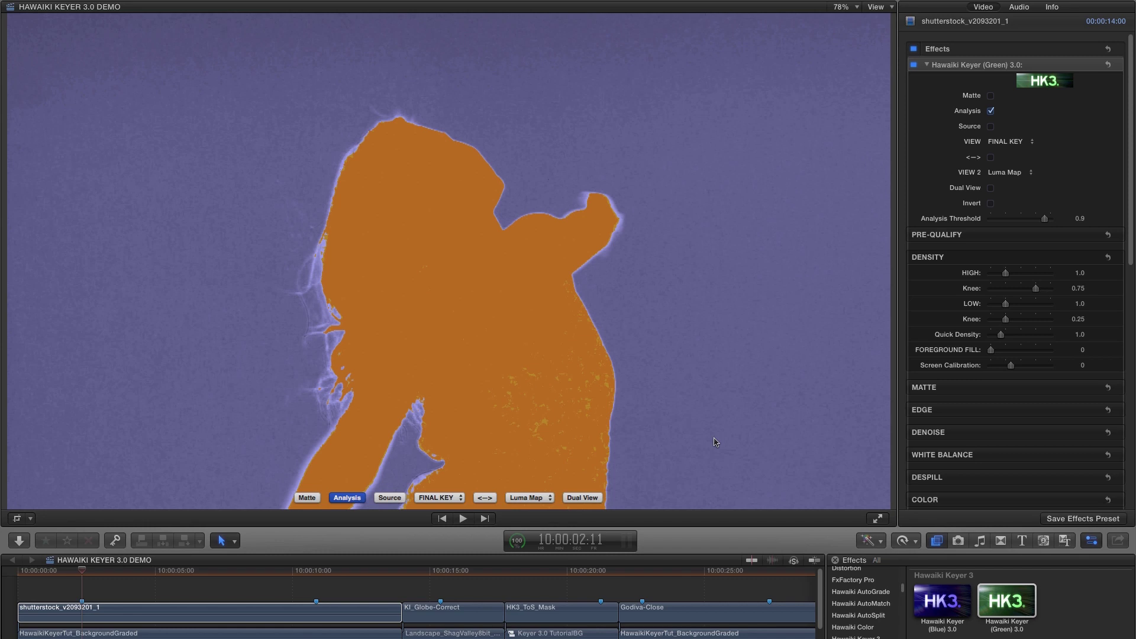
{"action": "left_click_drag", "start_coordinate": [1082, 276], "coordinate": [1081, 261]}
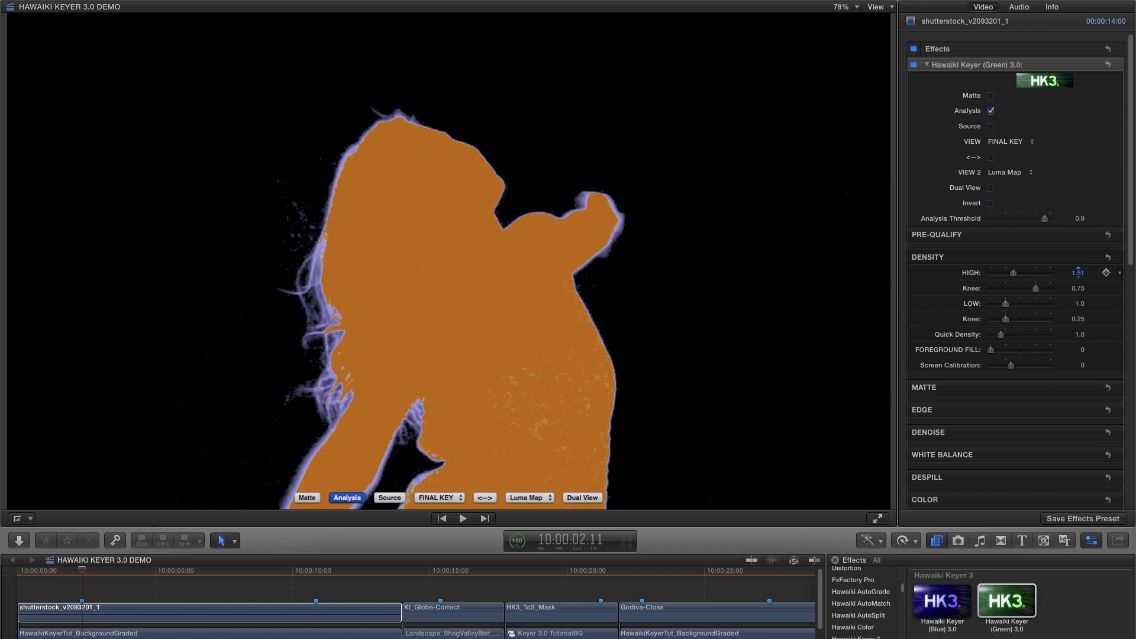
{"action": "left_click_drag", "start_coordinate": [1078, 273], "coordinate": [1078, 272]}
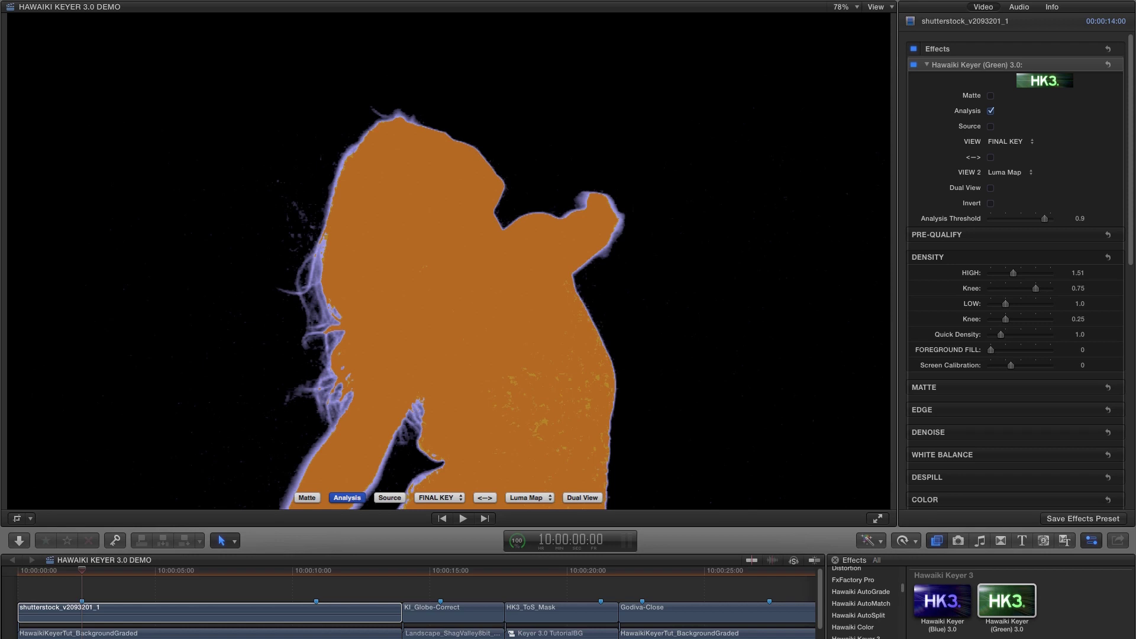
{"action": "left_click_drag", "start_coordinate": [1078, 273], "coordinate": [1080, 268]}
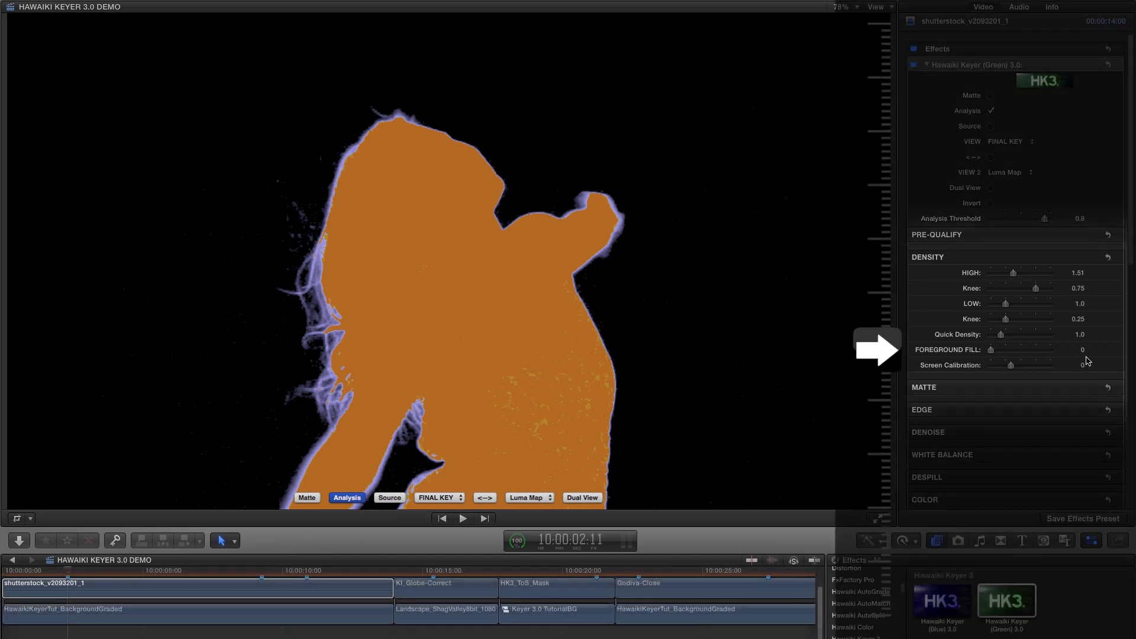
Set the beach clip's Foreground Fill to 0.28, then leave the Analysis view and play the final key
{"action": "left_click", "coordinate": [1081, 350]}
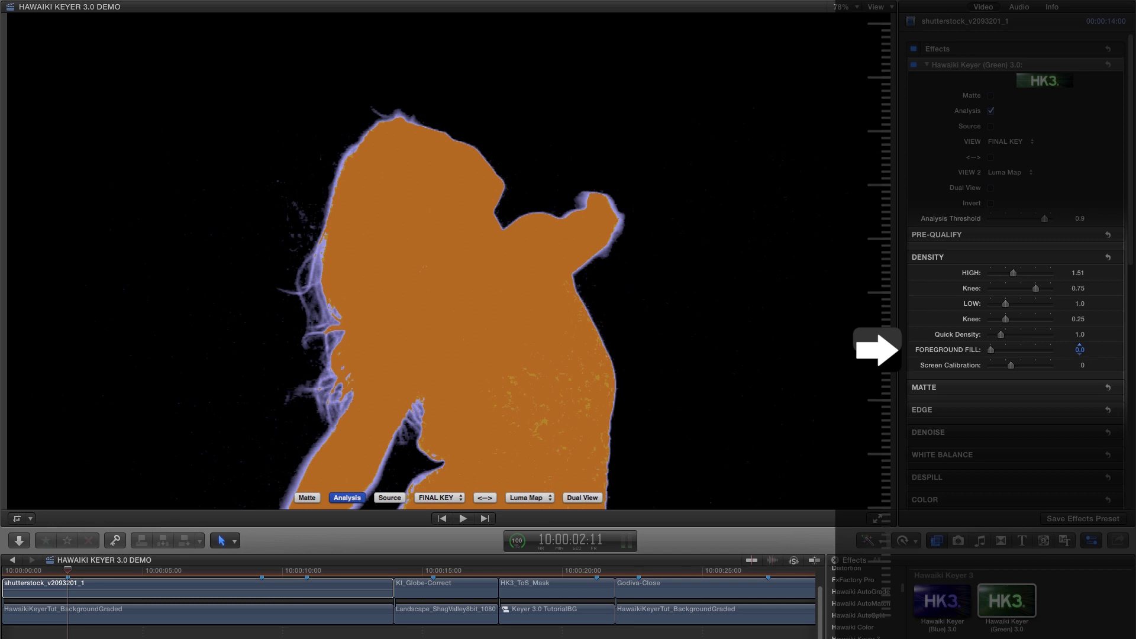
{"action": "key", "text": "Up"}
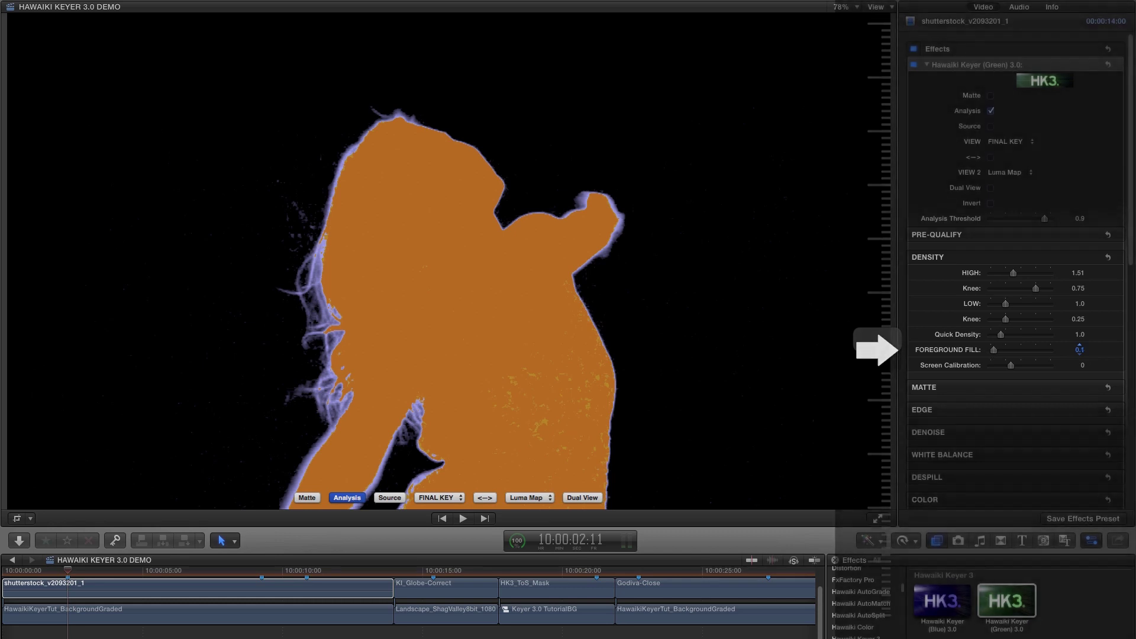
{"action": "key", "text": "Up"}
{"action": "key", "text": "Up"}
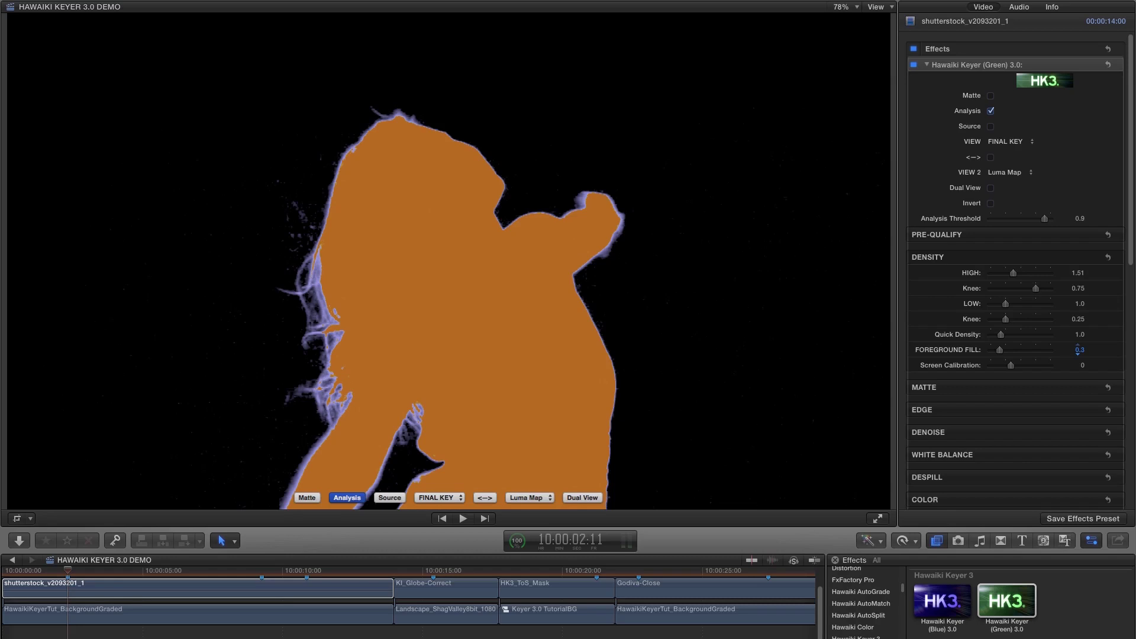
{"action": "left_click", "coordinate": [347, 499]}
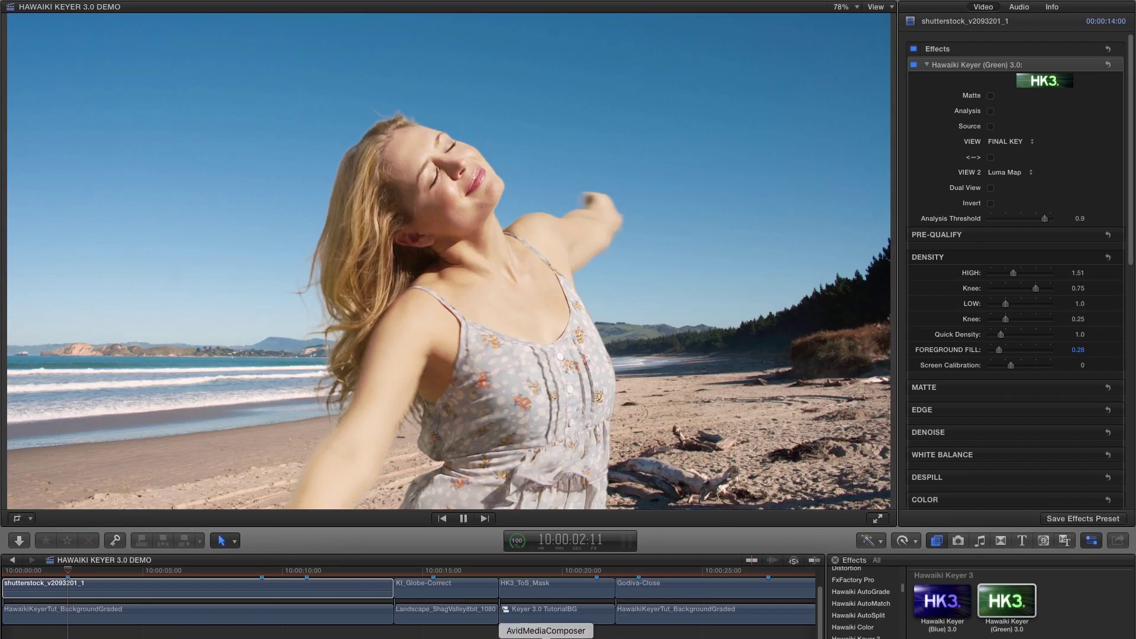
{"action": "key", "text": "space"}
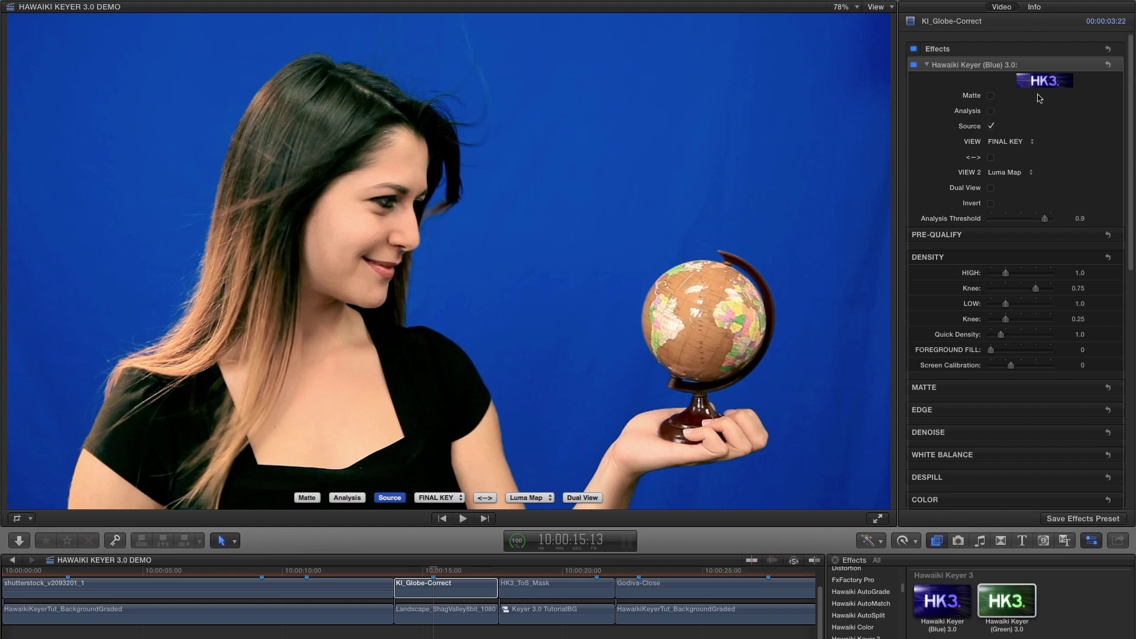
Turn off the Source view on the KI_Globe-Correct clip and check its Luma Map against the final key
{"action": "left_click", "coordinate": [389, 499]}
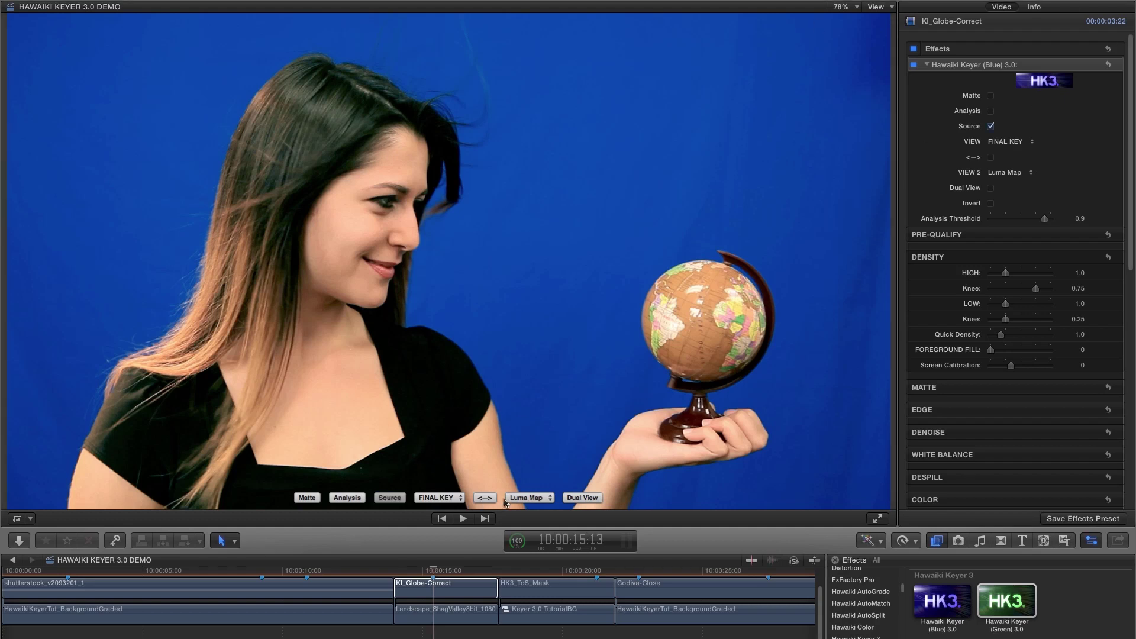
{"action": "left_click", "coordinate": [487, 499]}
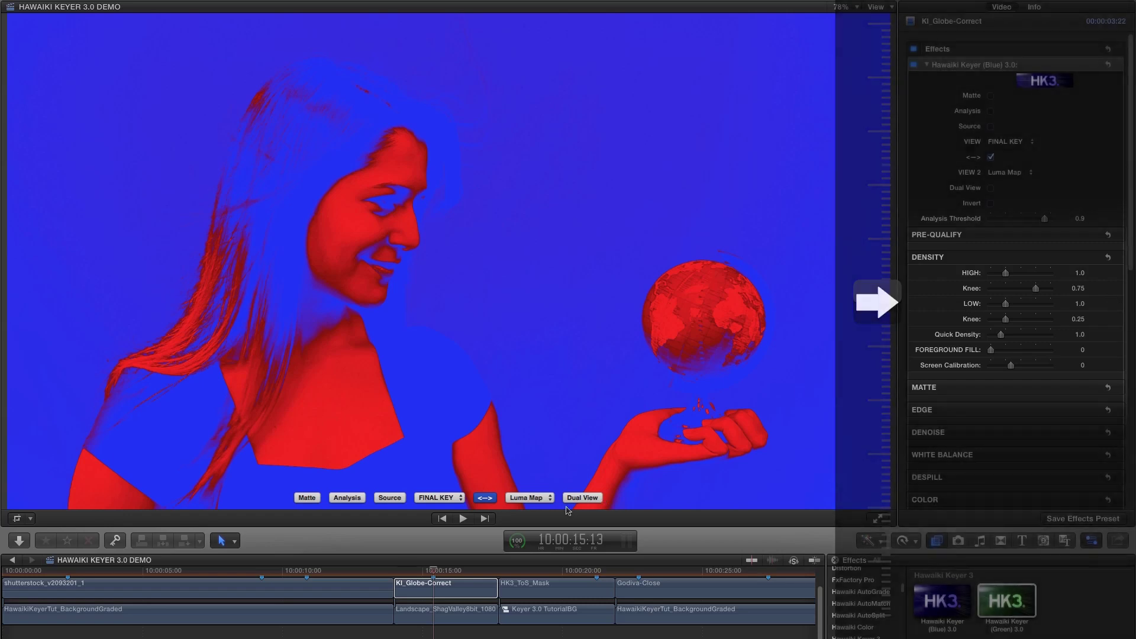
{"action": "left_click", "coordinate": [485, 497]}
Using the Analysis view, set the globe clip's Density LOW to 1.16 and Foreground Fill to 0.04
{"action": "left_click", "coordinate": [346, 497]}
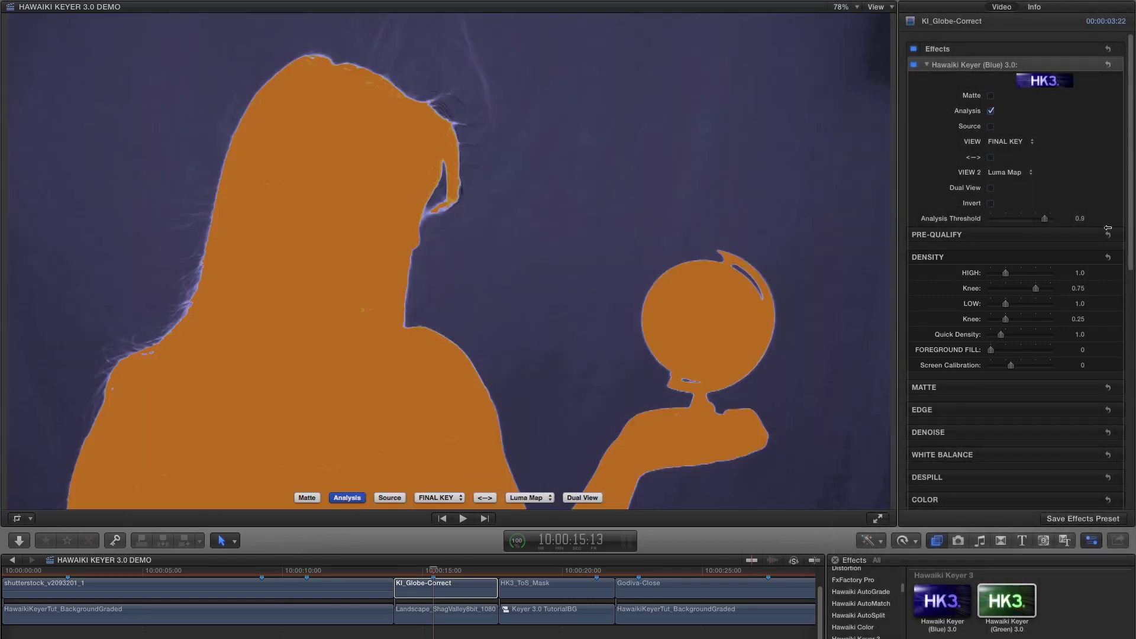
{"action": "left_click_drag", "start_coordinate": [1081, 304], "coordinate": [1077, 300]}
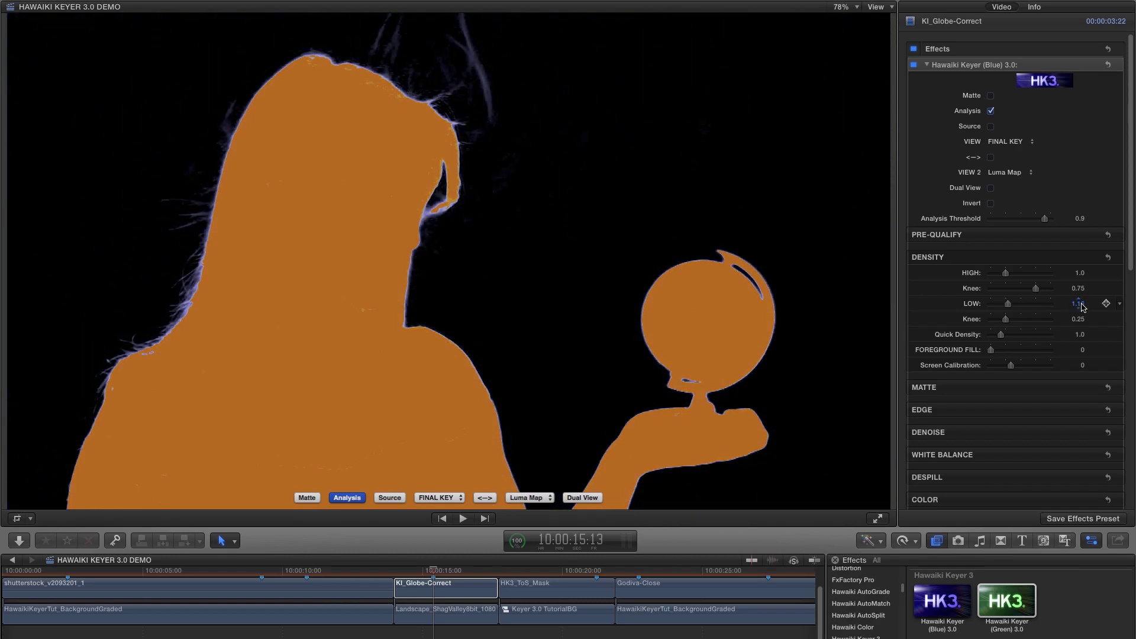
{"action": "left_click_drag", "start_coordinate": [1083, 352], "coordinate": [1081, 348]}
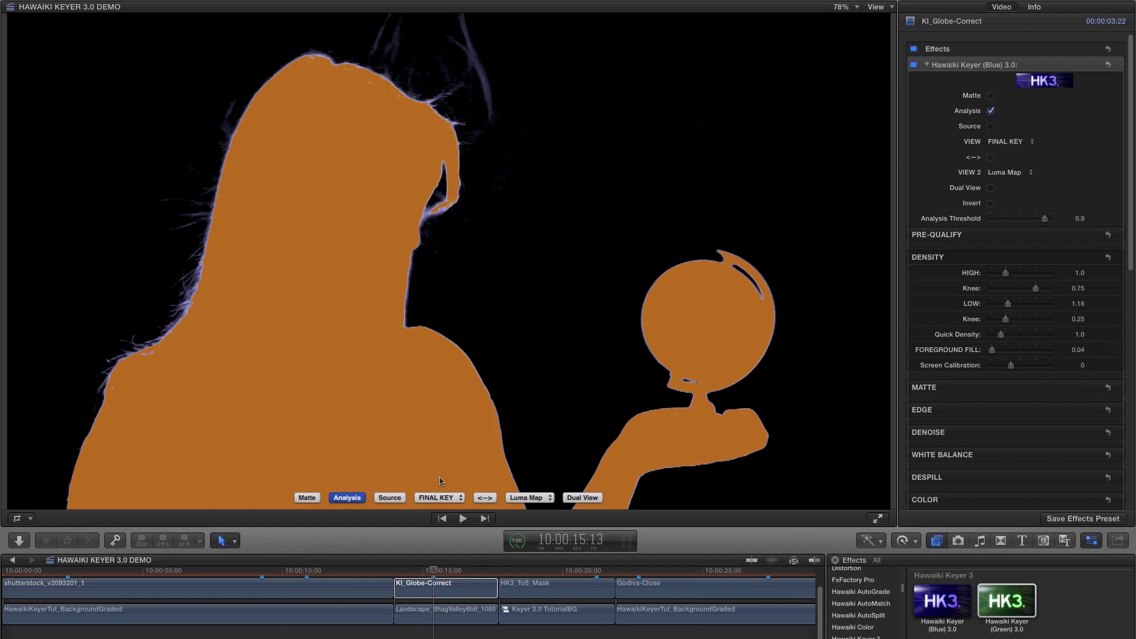
{"action": "left_click", "coordinate": [349, 499]}
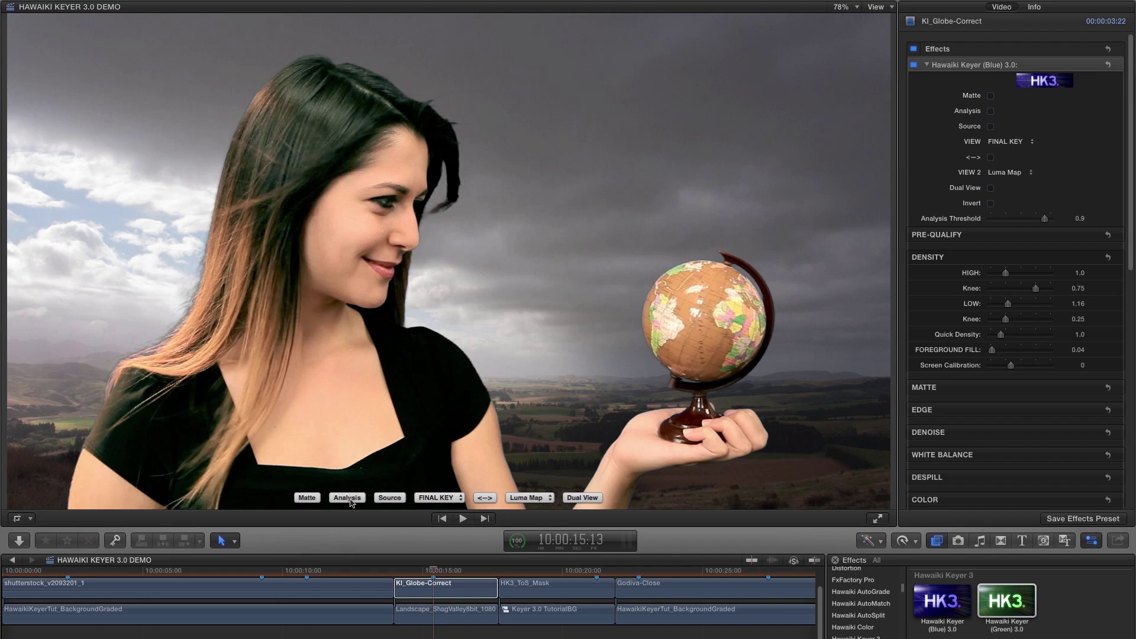
Compare the globe clip's Luma Map, Analysis and final key views, then play the result
{"action": "left_click", "coordinate": [486, 499]}
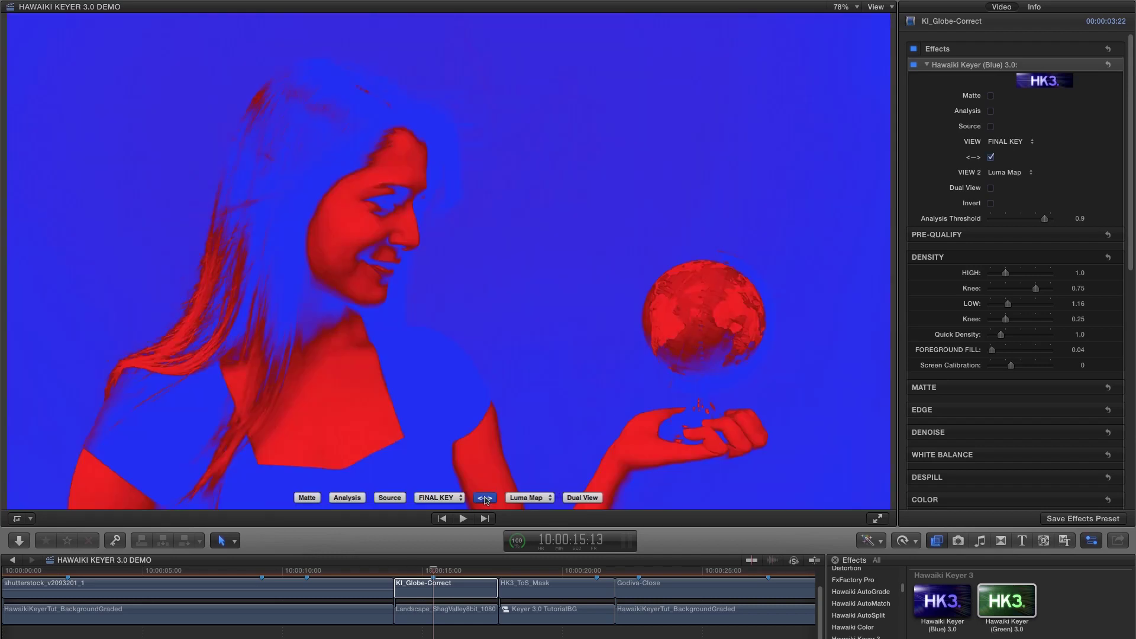
{"action": "left_click", "coordinate": [486, 499]}
{"action": "left_click", "coordinate": [346, 500]}
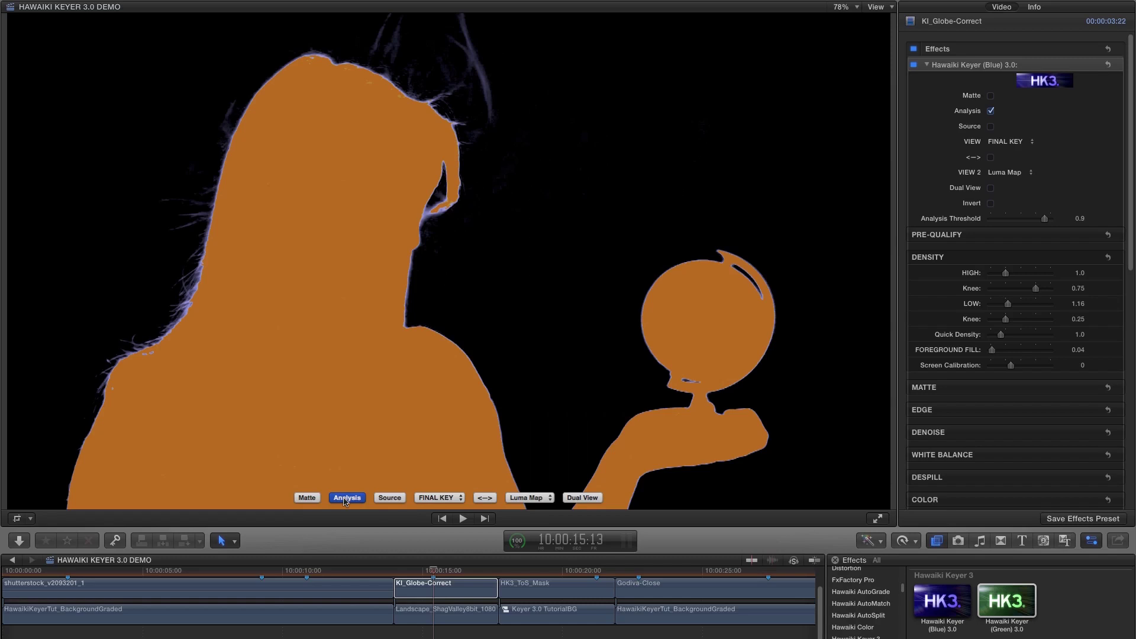
{"action": "left_click", "coordinate": [345, 499]}
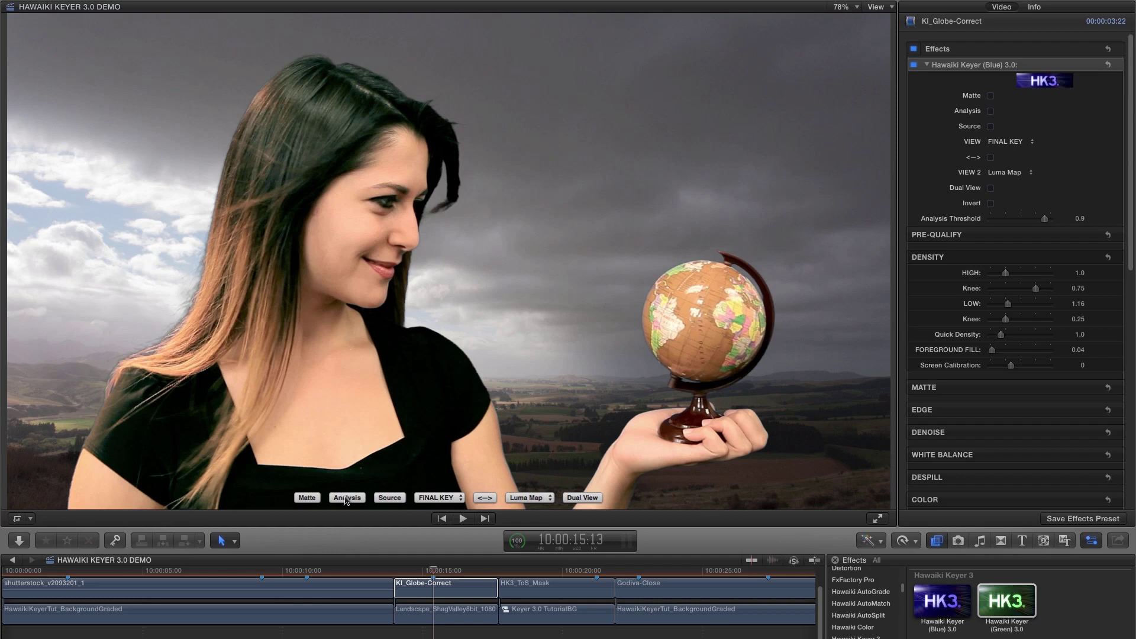
{"action": "left_click", "coordinate": [485, 498]}
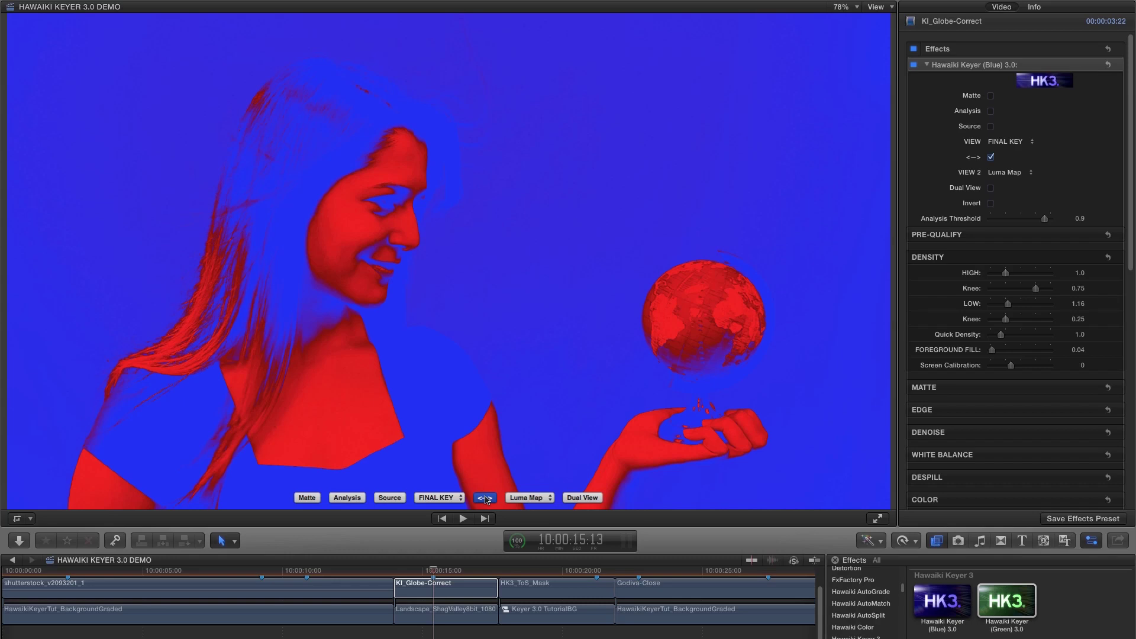
{"action": "left_click", "coordinate": [485, 498]}
{"action": "key", "text": "space"}
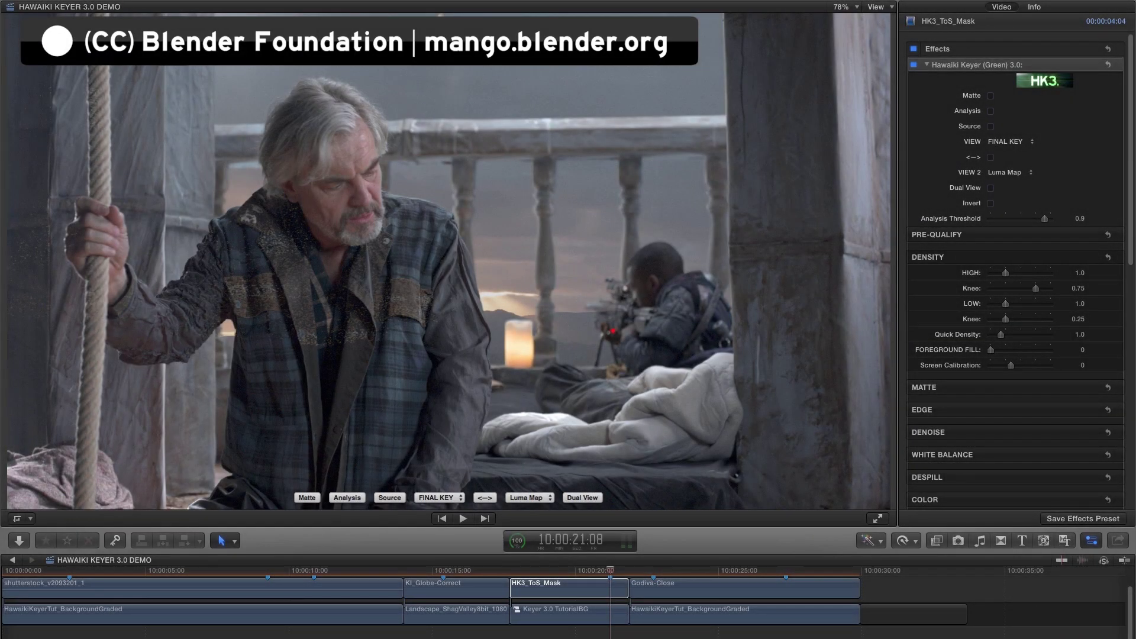
Examine the HK3_ToS_Mask clip's Luma Map, then switch the clip to the Analysis view
{"action": "left_click", "coordinate": [485, 497]}
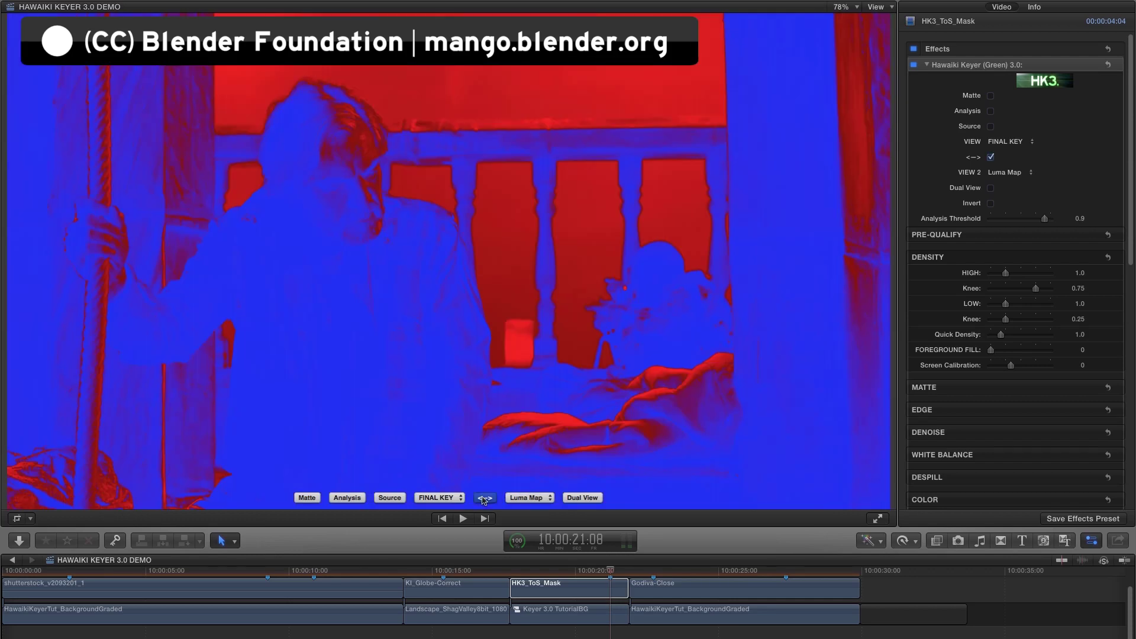
{"action": "left_click", "coordinate": [485, 499]}
{"action": "left_click", "coordinate": [348, 497]}
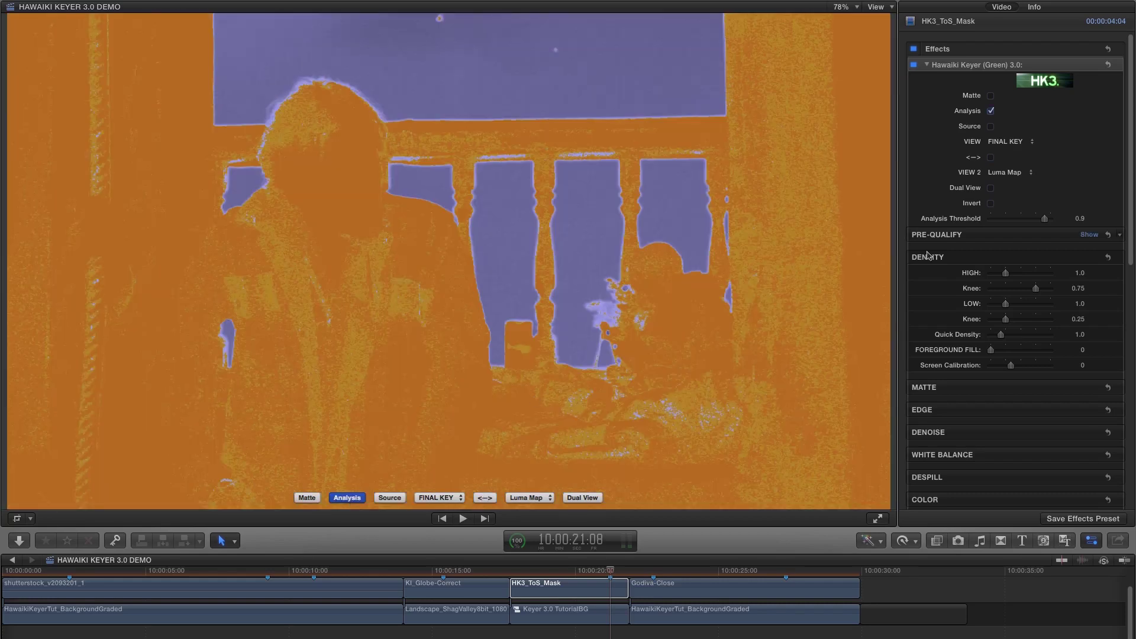
Set the HK3_ToS_Mask clip's Density HIGH to 2.15 and the HIGH Knee to 0.53
{"action": "left_click_drag", "start_coordinate": [1005, 273], "coordinate": [1025, 278]}
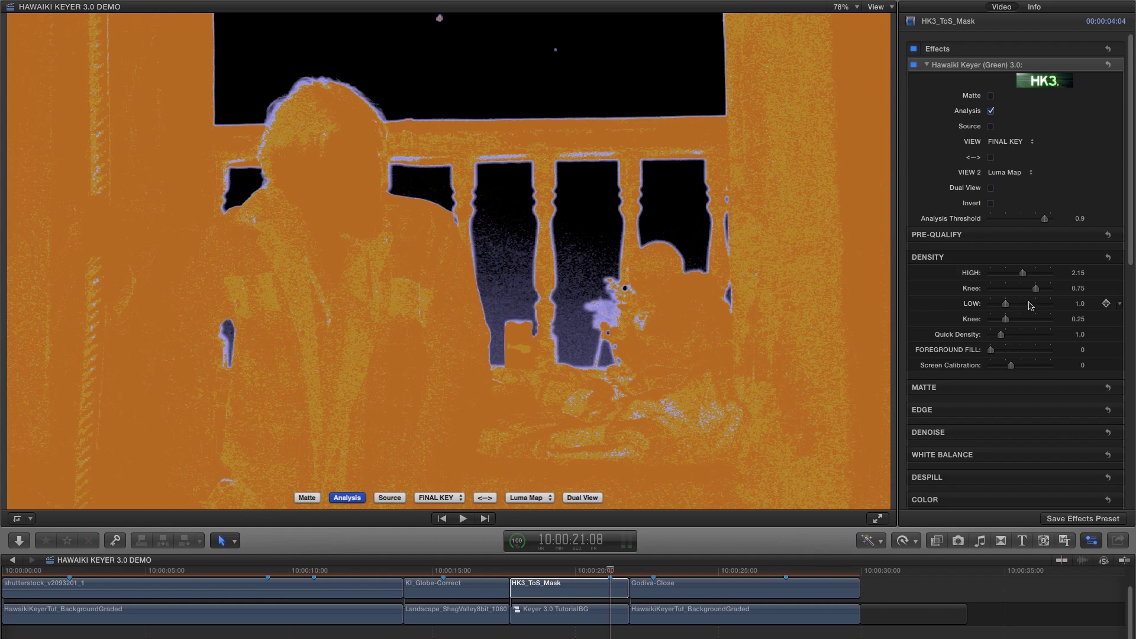
{"action": "left_click_drag", "start_coordinate": [1035, 290], "coordinate": [1024, 292]}
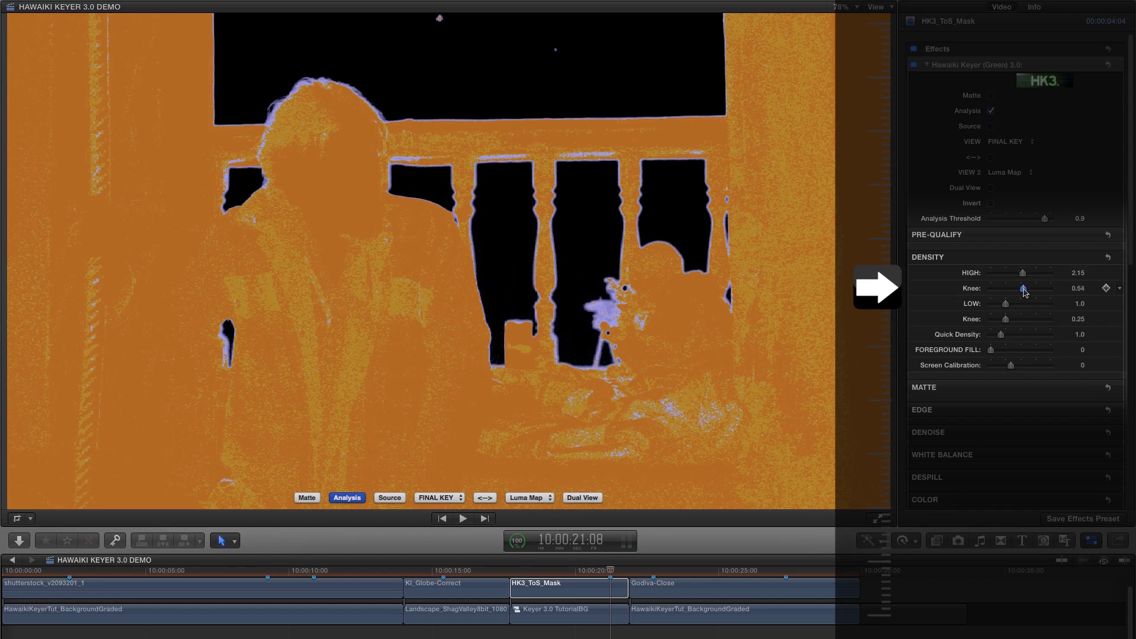
{"action": "left_click_drag", "start_coordinate": [1024, 292], "coordinate": [1022, 292]}
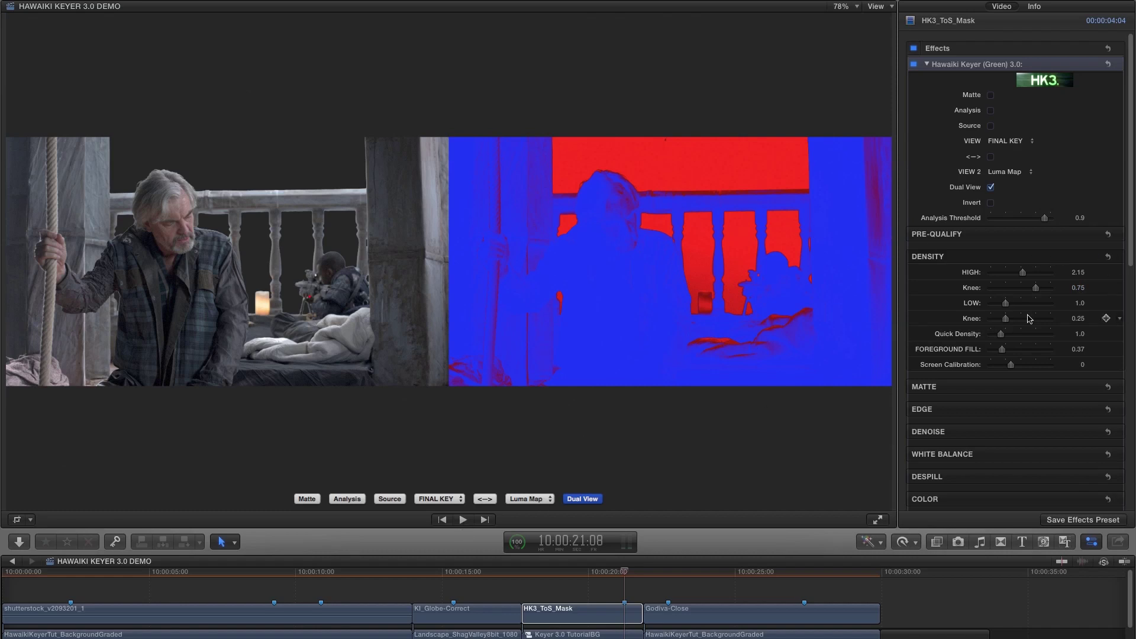
{"action": "left_click_drag", "start_coordinate": [1078, 287], "coordinate": [1077, 288]}
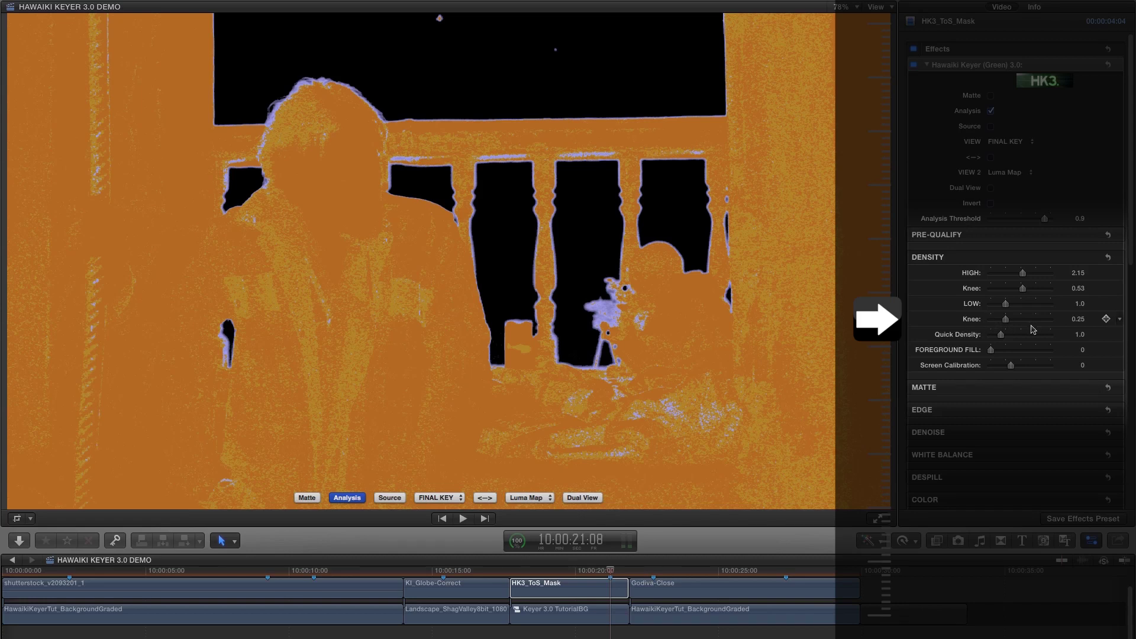
Set the HK3_ToS_Mask clip's Foreground Fill to 0.37 and expand the keyer's Pre-Qualify parameters
{"action": "left_click_drag", "start_coordinate": [991, 351], "coordinate": [1004, 354]}
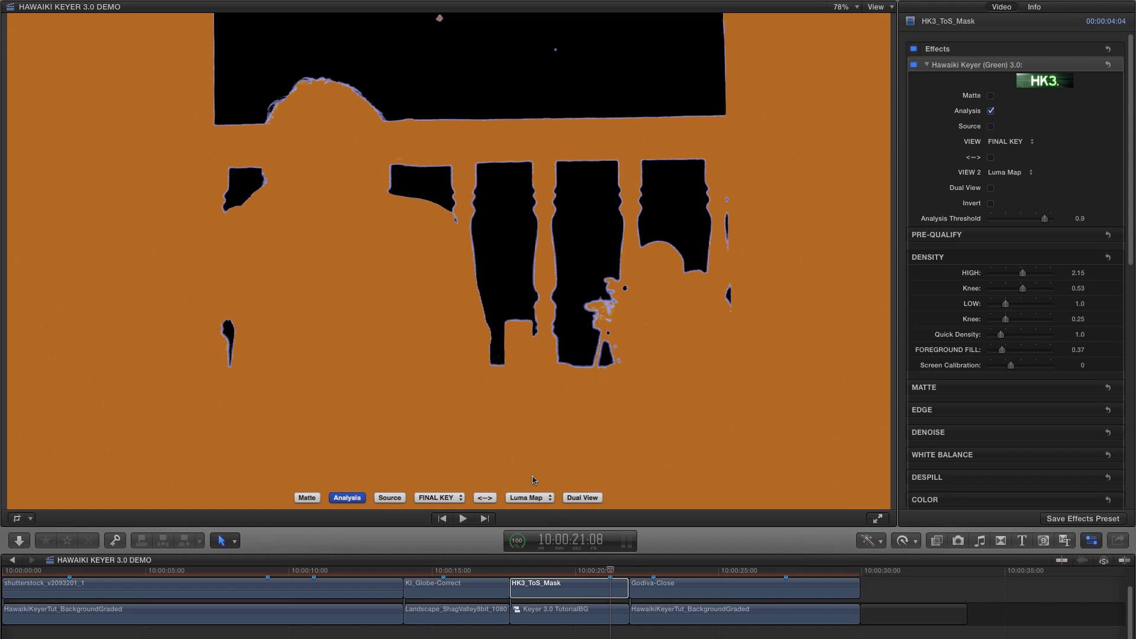
{"action": "left_click", "coordinate": [1091, 235]}
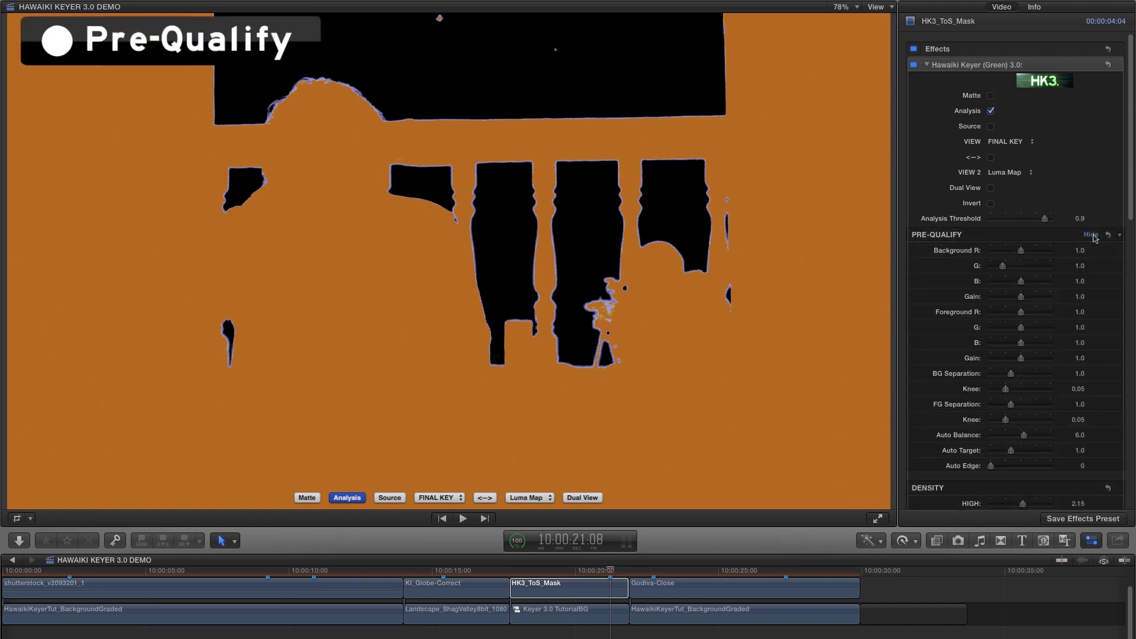
Set up a dual view of the HK3_ToS_Mask clip with Analysis as the first view and RGB Max as the second
{"action": "left_click_drag", "start_coordinate": [1130, 208], "coordinate": [1130, 261]}
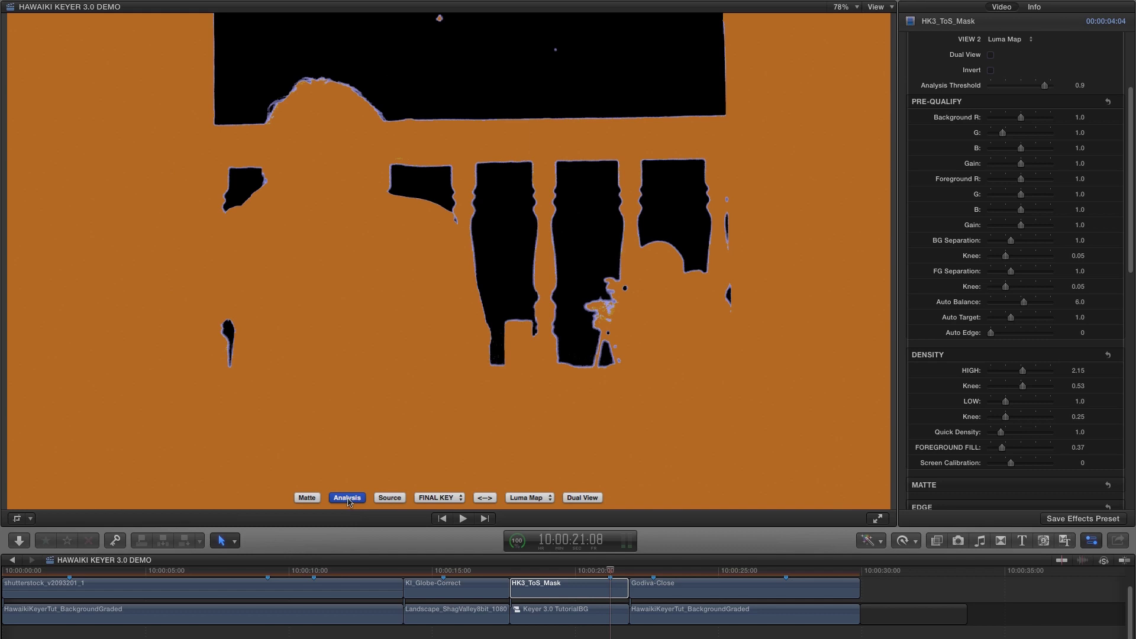
{"action": "left_click", "coordinate": [535, 499]}
{"action": "left_click", "coordinate": [526, 492]}
{"action": "left_click", "coordinate": [486, 499]}
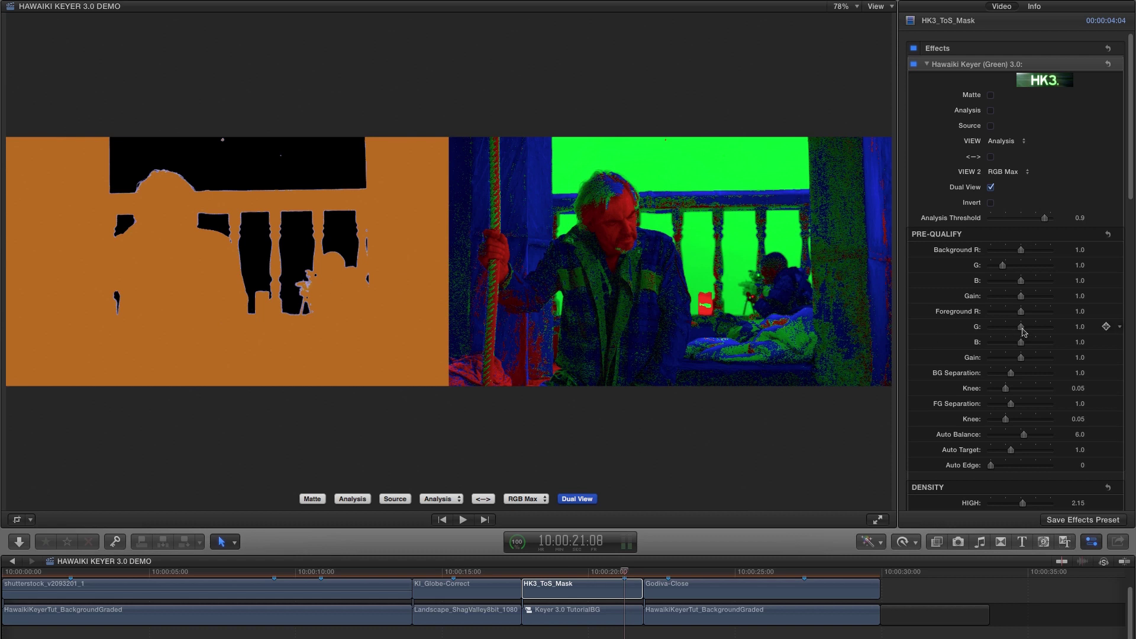
Try Pre-Qualify Foreground G at 0.7 and Background G at 1.47, and reset the Pre-Qualify group
{"action": "left_click_drag", "start_coordinate": [1023, 331], "coordinate": [1012, 330]}
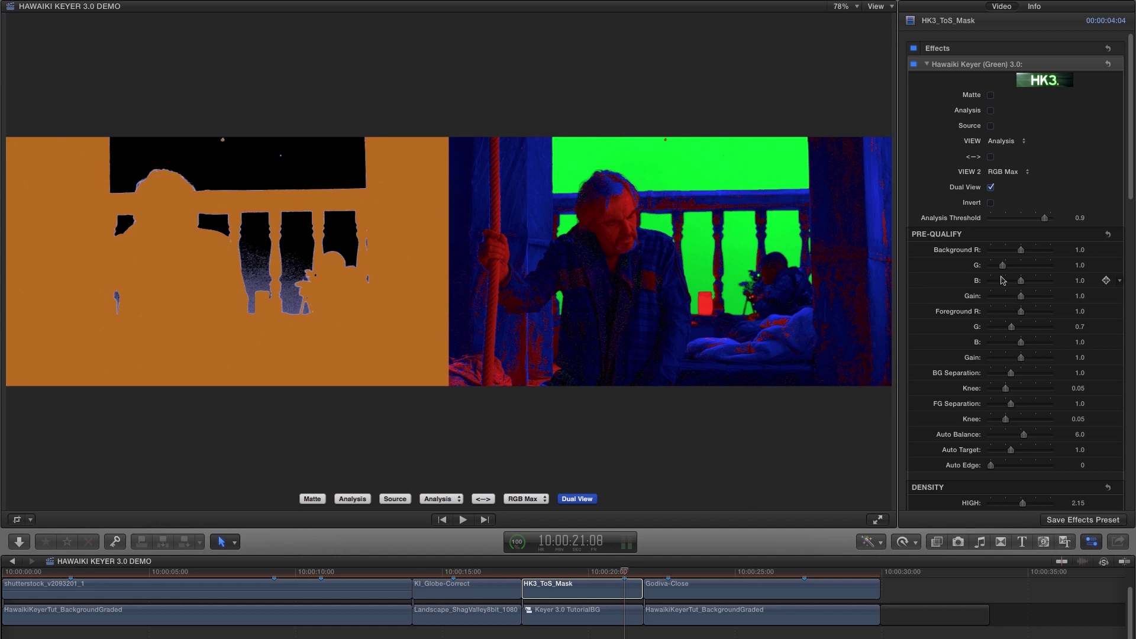
{"action": "left_click_drag", "start_coordinate": [1003, 266], "coordinate": [1008, 267]}
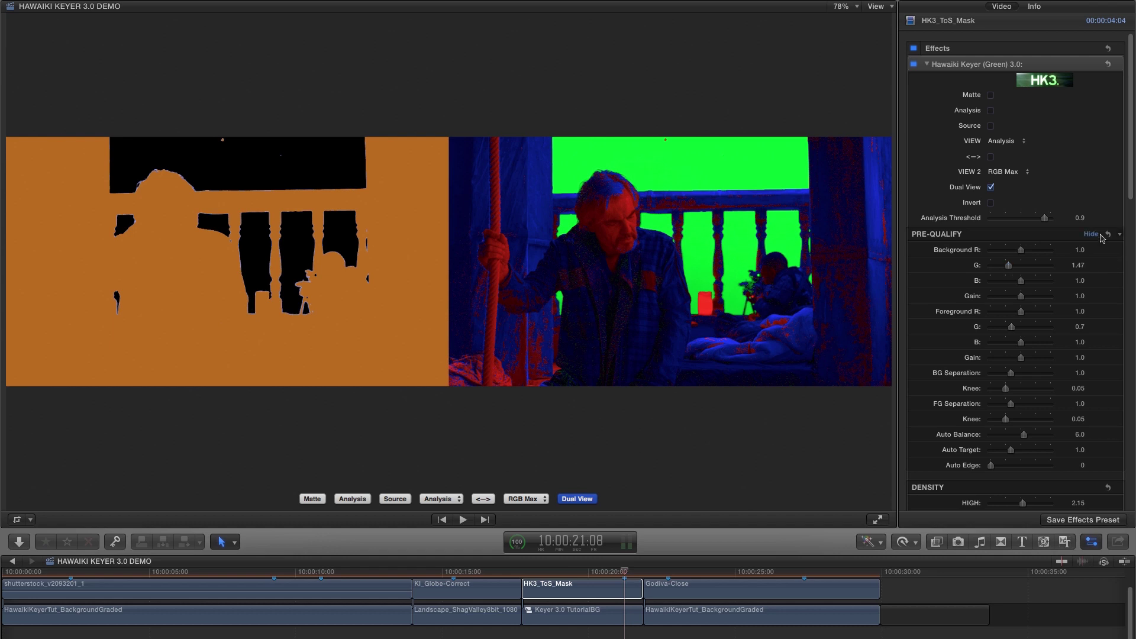
{"action": "left_click", "coordinate": [1108, 235]}
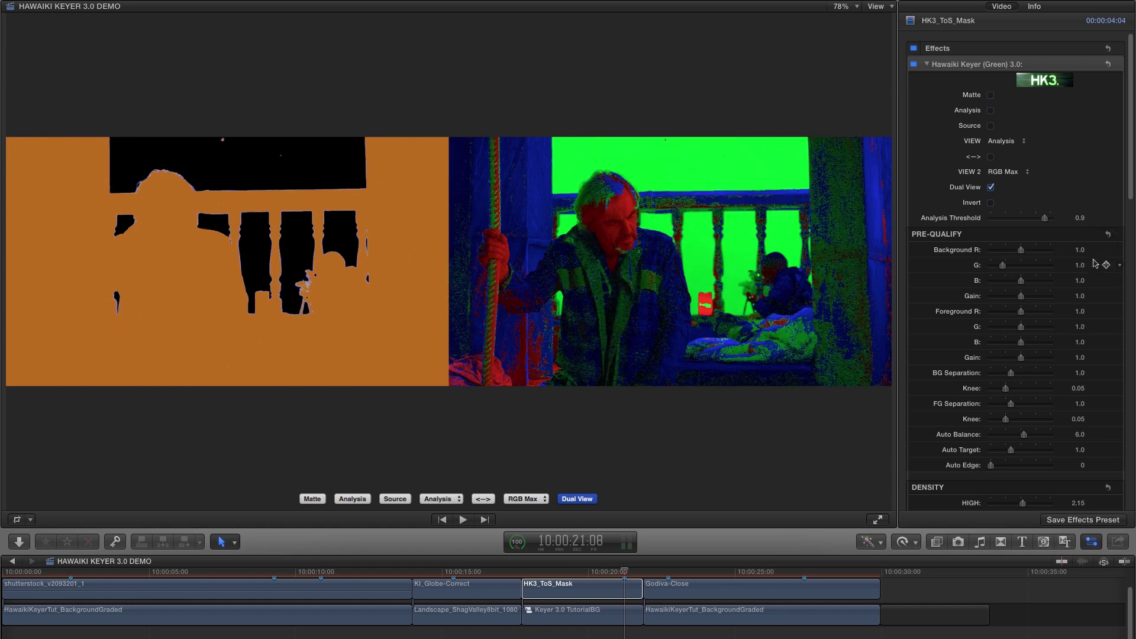
Try Pre-Qualify Foreground B at 1.39 and Background B at 0.6, and reset the Pre-Qualify group
{"action": "left_click_drag", "start_coordinate": [1020, 342], "coordinate": [1034, 343]}
{"action": "left_click_drag", "start_coordinate": [1022, 281], "coordinate": [1010, 285]}
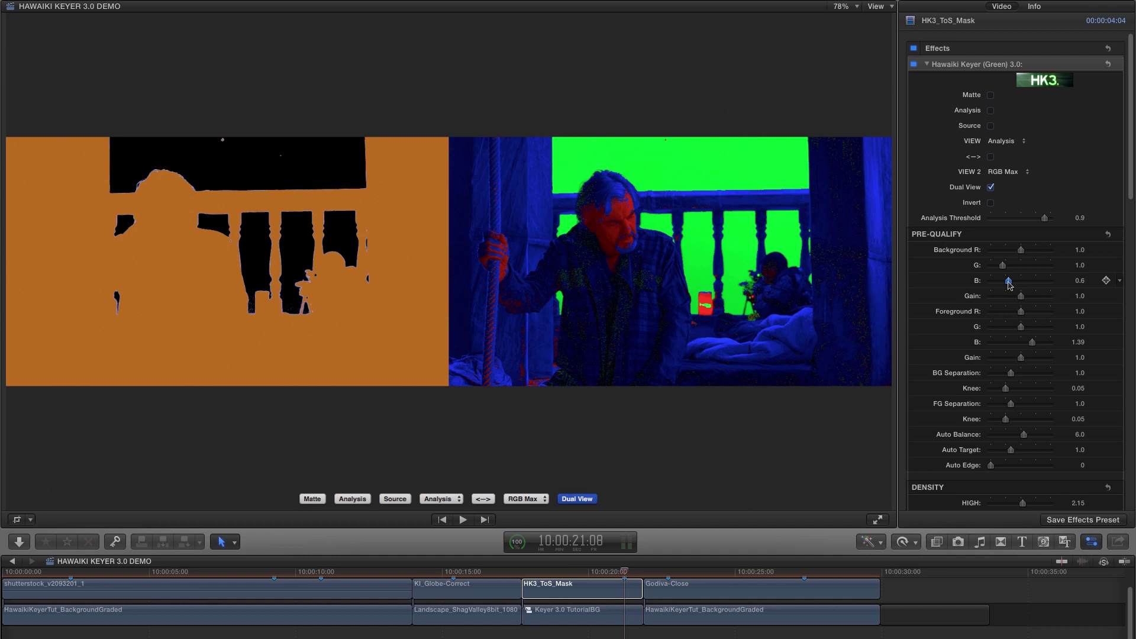
{"action": "left_click", "coordinate": [1108, 233]}
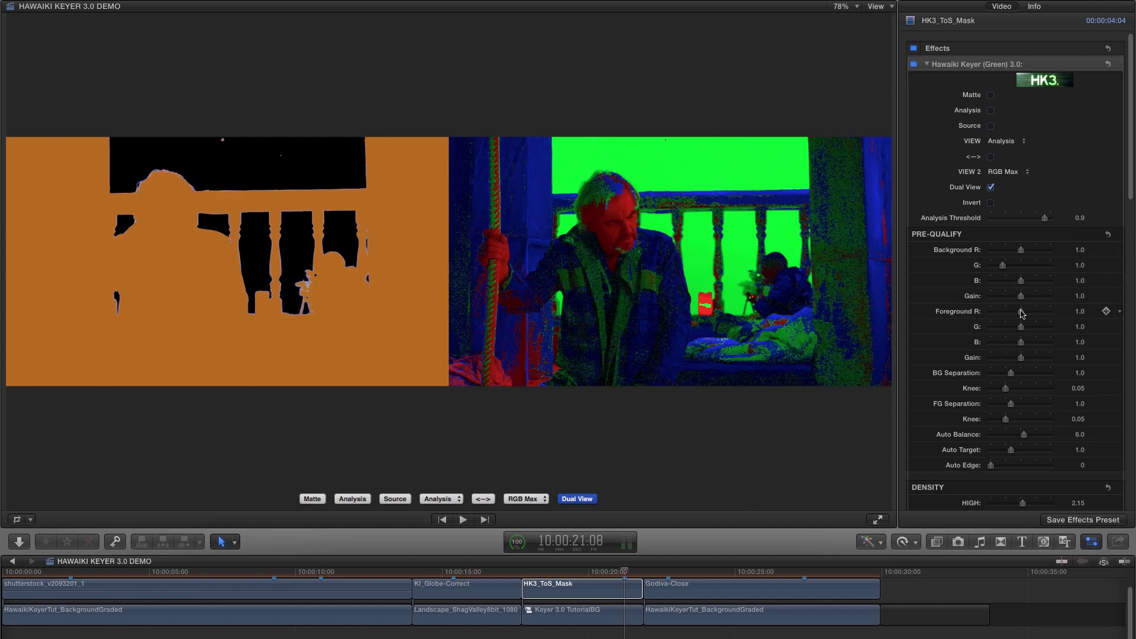
Set the Pre-Qualify Background Gain to 1.83 and Foreground Gain to 0.5, and display the clip's Pre-Qualify view
{"action": "left_click_drag", "start_coordinate": [1022, 316], "coordinate": [1053, 316]}
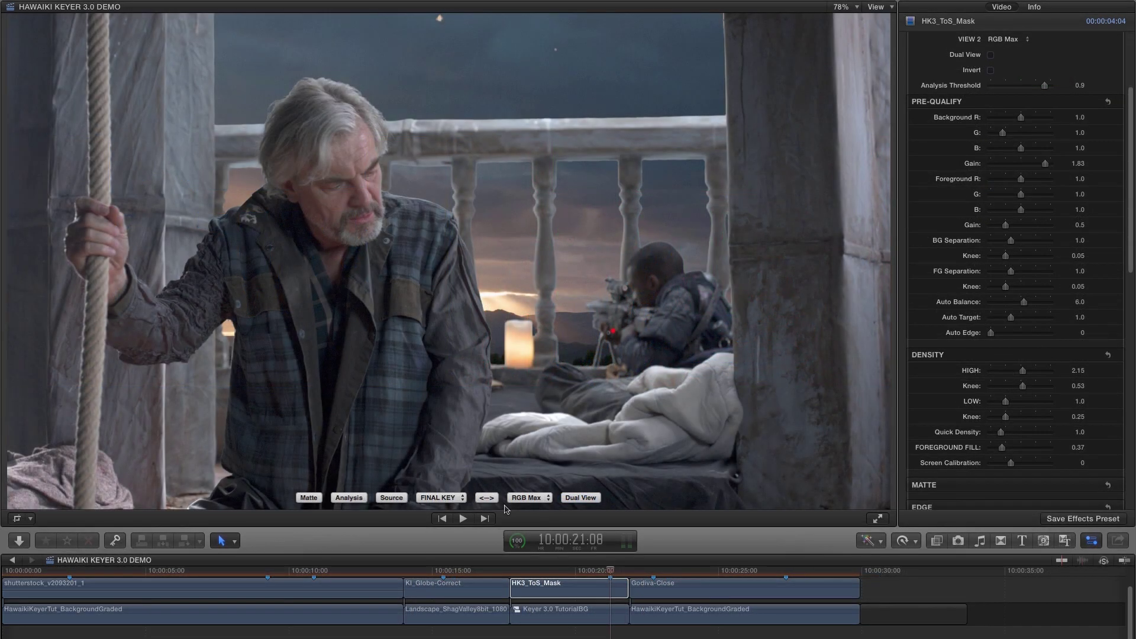
{"action": "left_click", "coordinate": [521, 498]}
{"action": "left_click", "coordinate": [524, 498]}
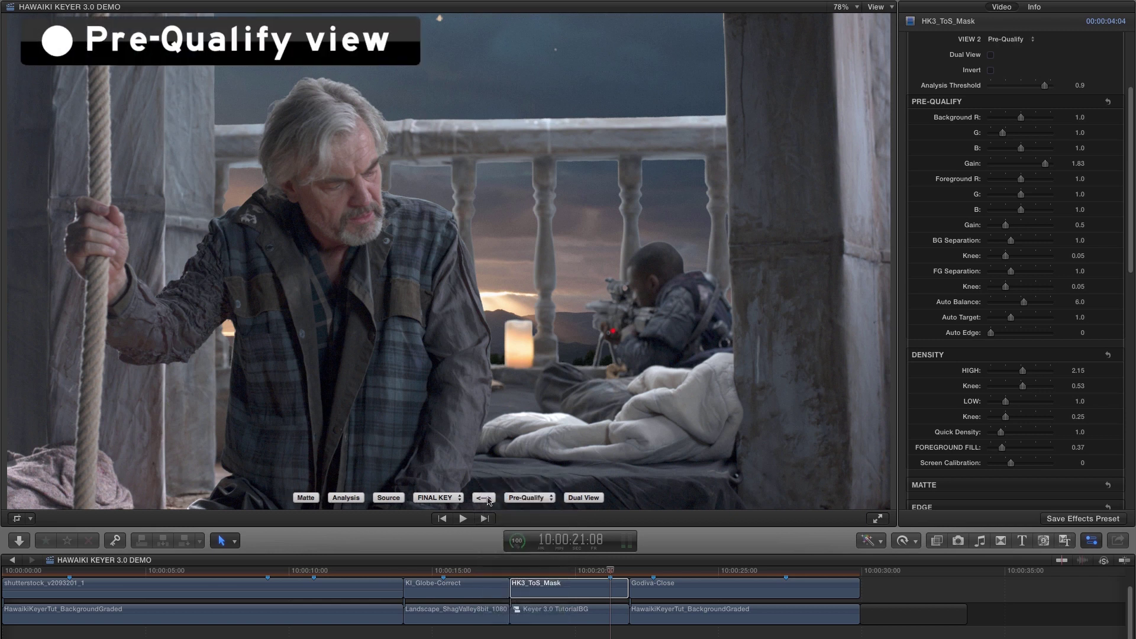
{"action": "left_click", "coordinate": [485, 499]}
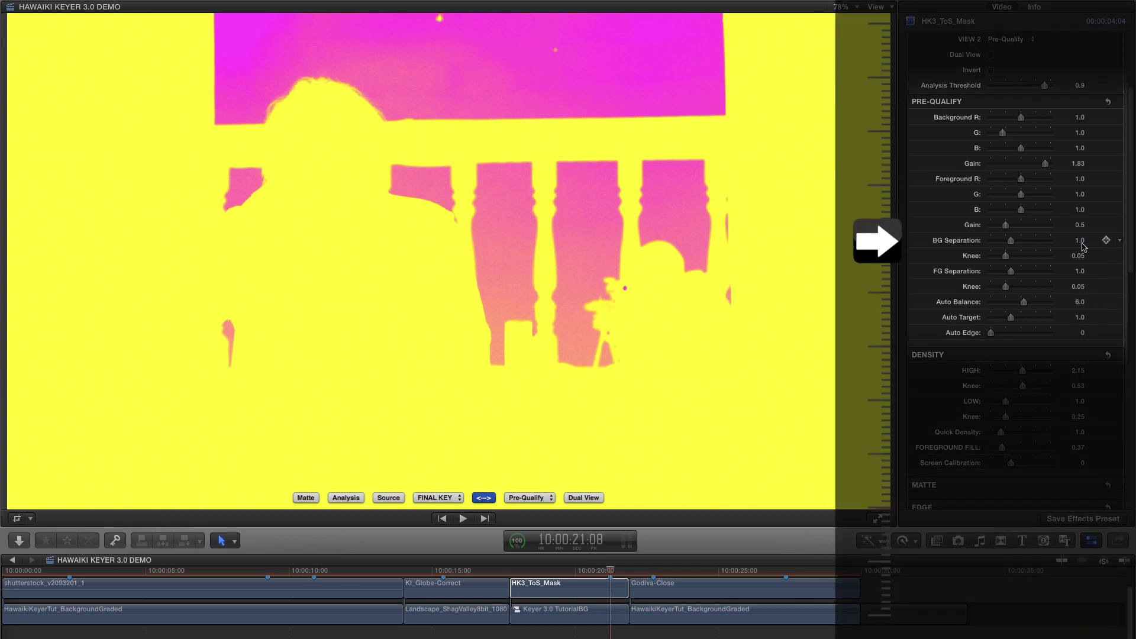
Set the HK3_ToS_Mask clip's Pre-Qualify BG Separation to 2.9 and return to the final key view
{"action": "left_click_drag", "start_coordinate": [1010, 240], "coordinate": [1048, 247]}
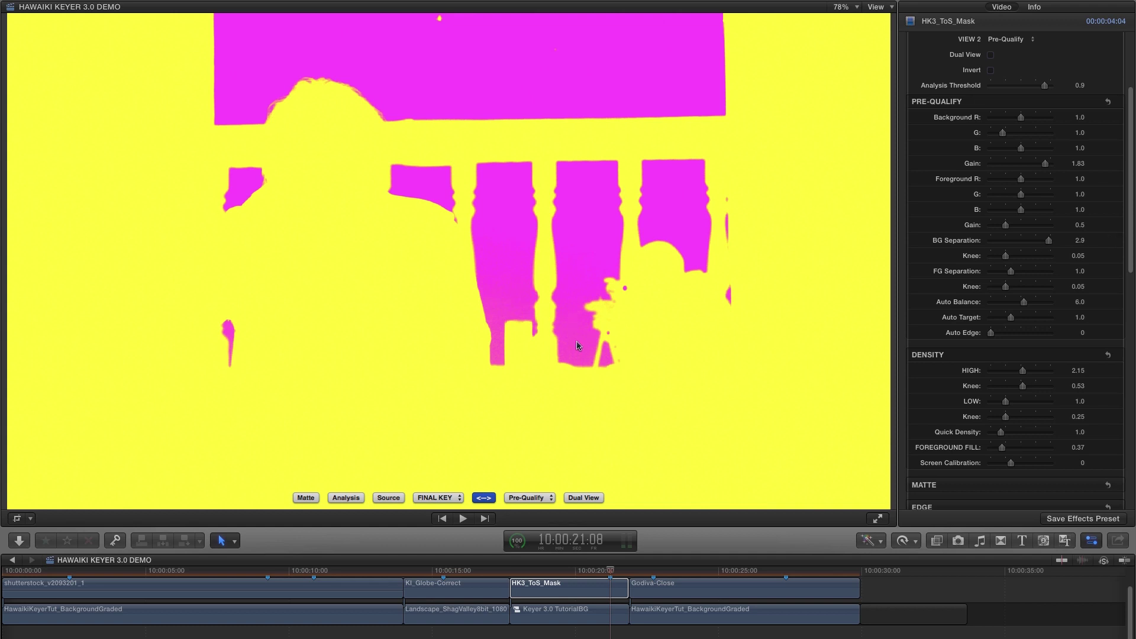
{"action": "mouse_move", "coordinate": [1046, 244]}
{"action": "left_mouse_down"}
{"action": "mouse_move", "coordinate": [1032, 246]}
{"action": "mouse_move", "coordinate": [1045, 247]}
{"action": "left_mouse_up"}
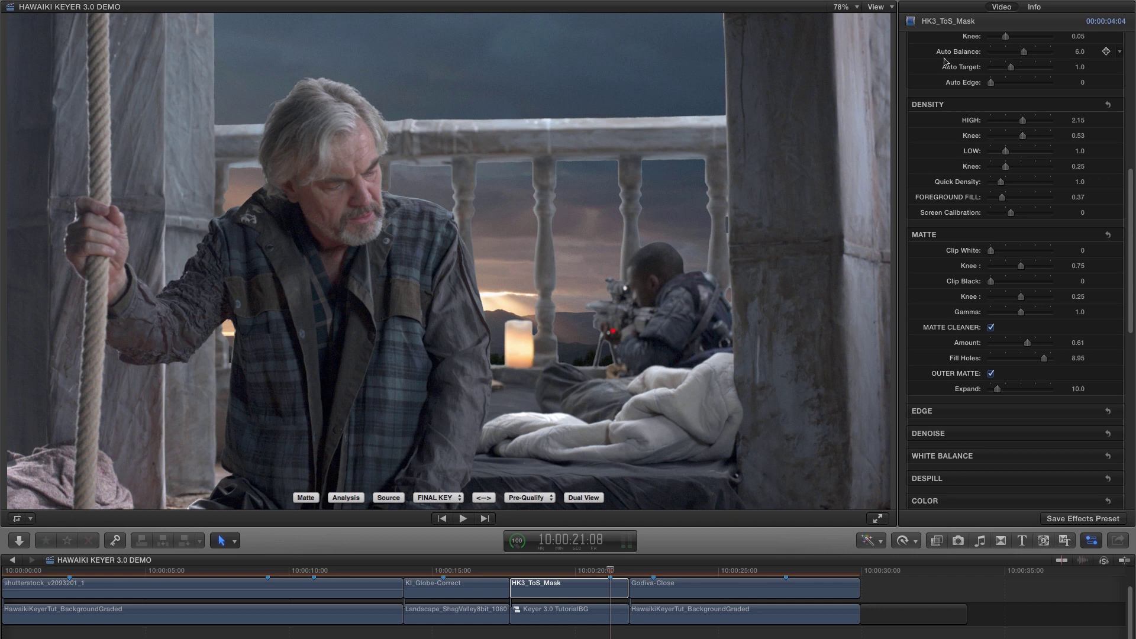
{"action": "scroll", "coordinate": [1029, 95], "scroll_direction": "up", "scroll_amount": 10}
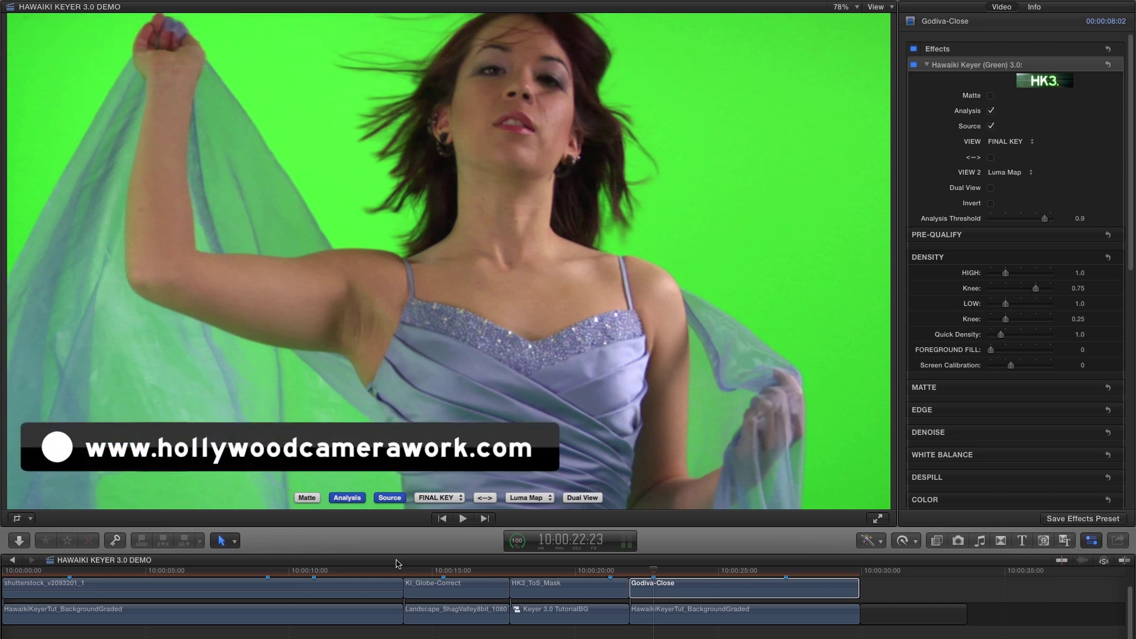
In the Godiva-Close clip's Analysis view, set the Pre-Qualify Auto Balance to 1.56 and compare the result with the source
{"action": "left_click", "coordinate": [391, 499]}
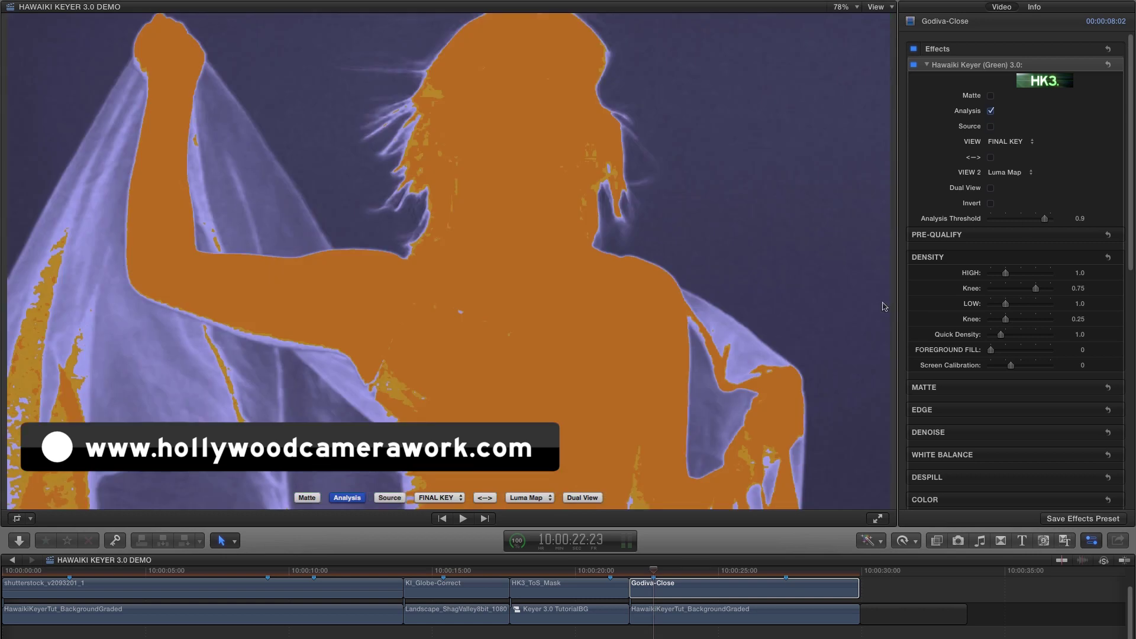
{"action": "left_click", "coordinate": [1089, 235]}
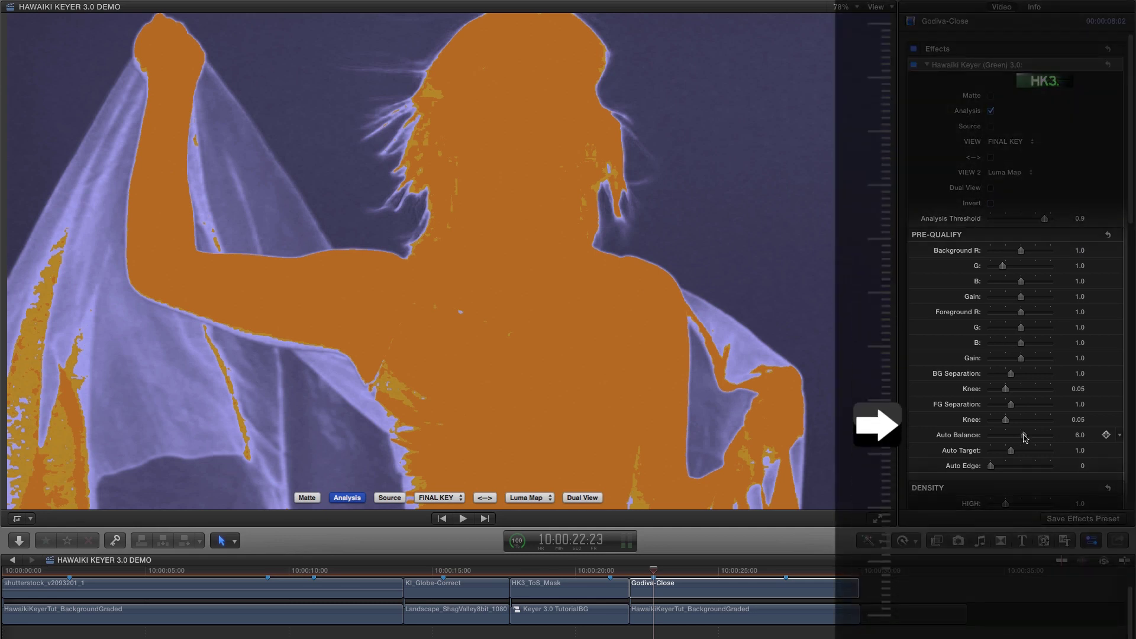
{"action": "left_click_drag", "start_coordinate": [1025, 437], "coordinate": [994, 441]}
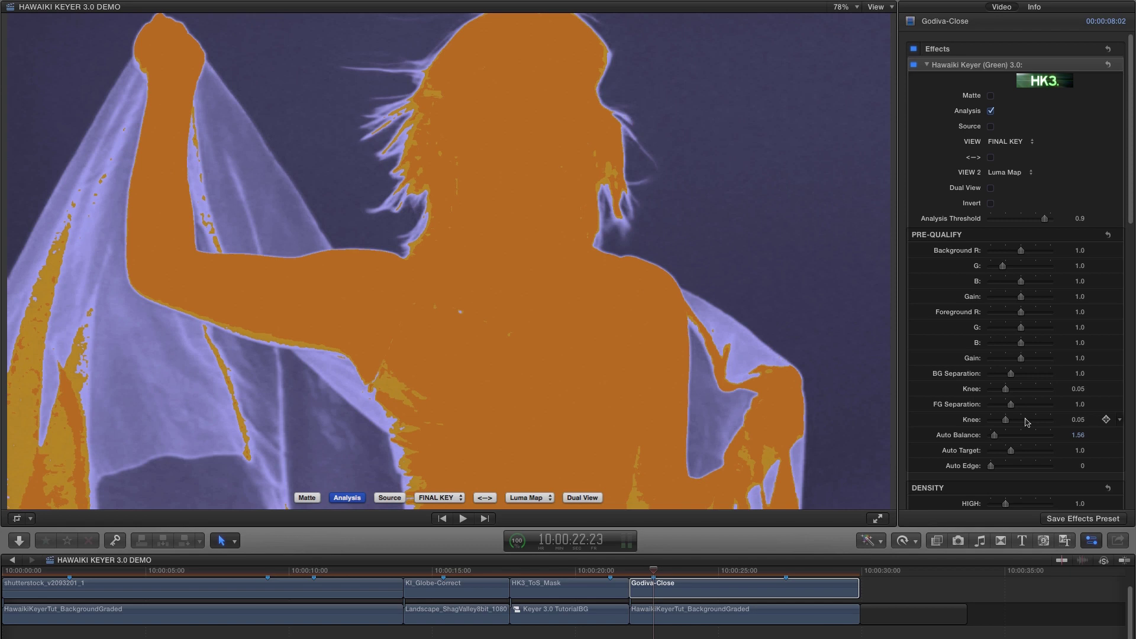
{"action": "left_click", "coordinate": [385, 499]}
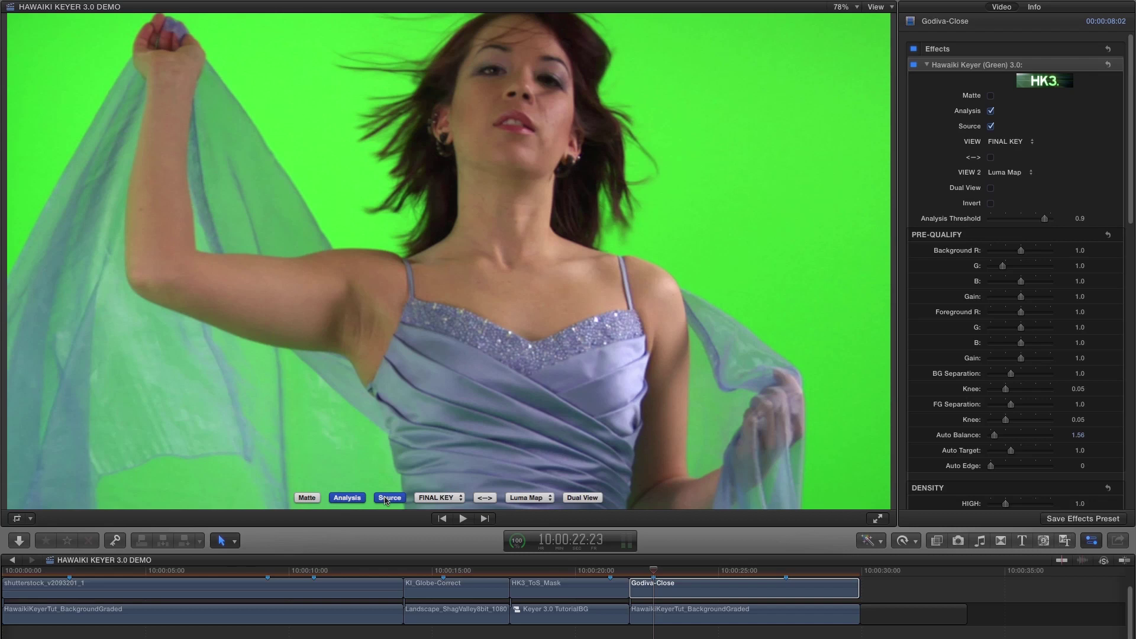
{"action": "left_click", "coordinate": [386, 500]}
Set the Godiva-Close clip's Density HIGH to 1.21 and Foreground Fill to 0.17, and leave the Analysis view
{"action": "left_click_drag", "start_coordinate": [1131, 217], "coordinate": [1080, 286]}
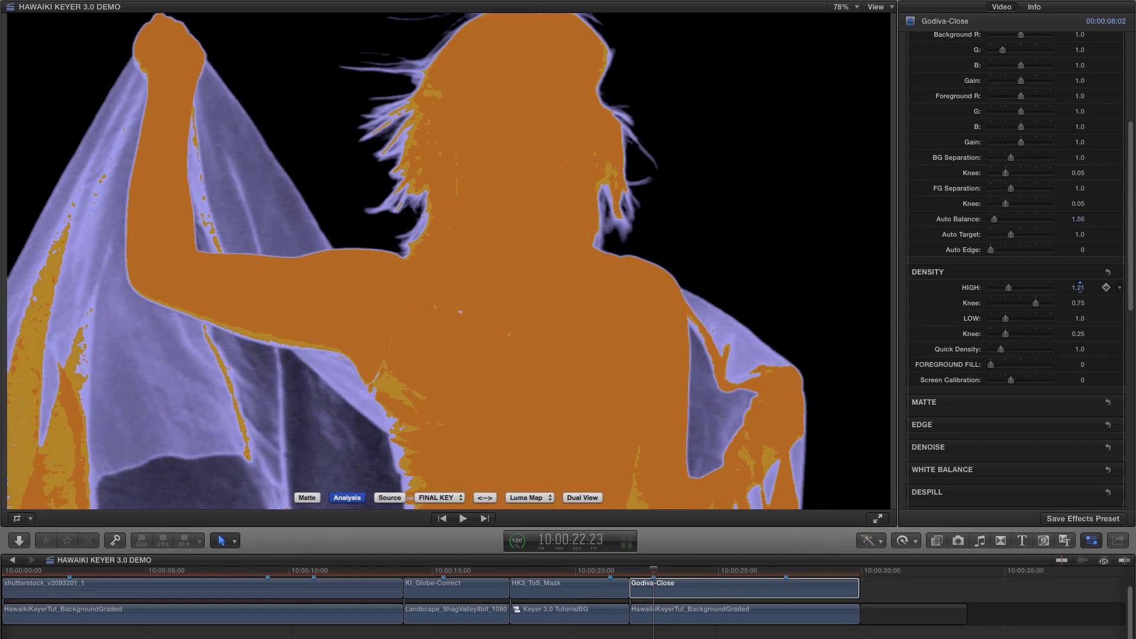
{"action": "left_click_drag", "start_coordinate": [993, 365], "coordinate": [1000, 368]}
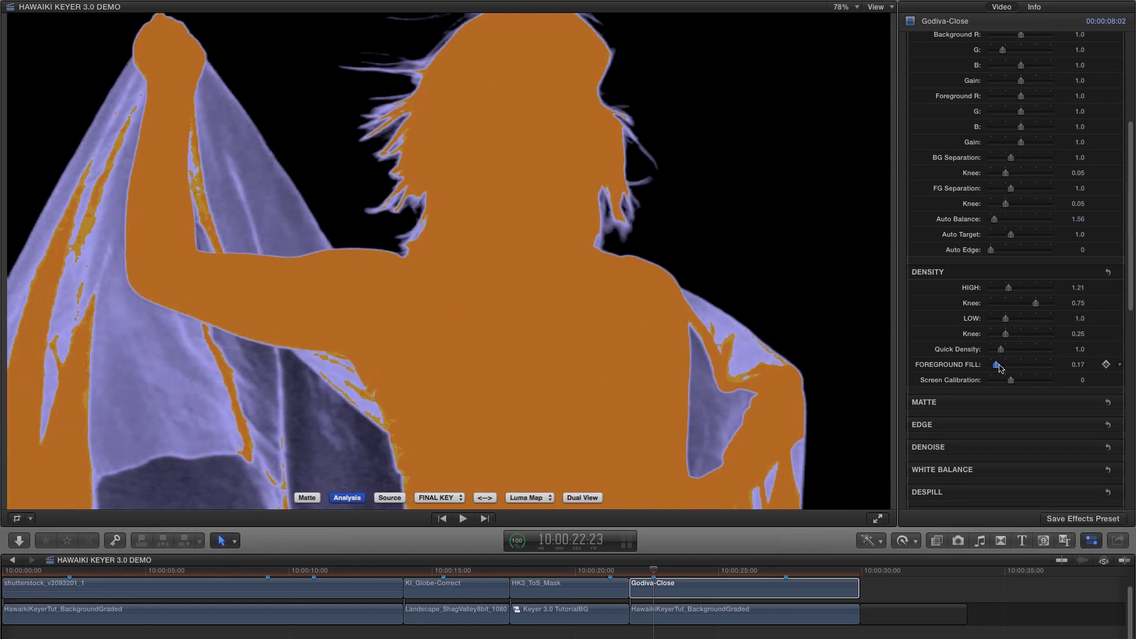
{"action": "left_click", "coordinate": [354, 498]}
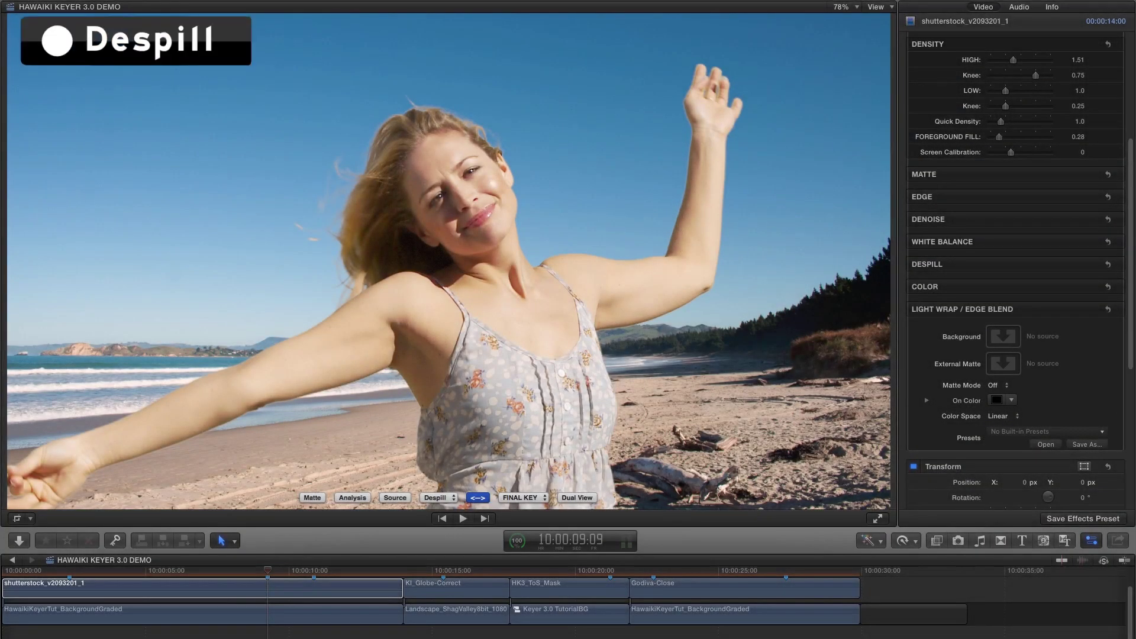
Expand the shutterstock_v2093201_1 clip's Despill parameters and compare its Source, Despill and final key views
{"action": "left_click", "coordinate": [1094, 264]}
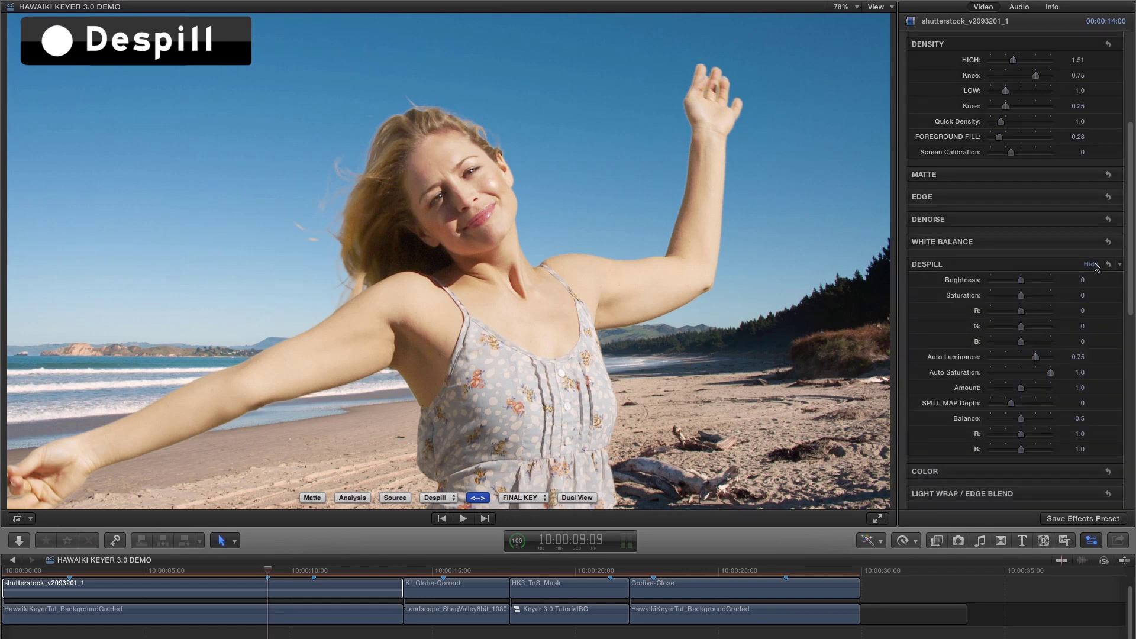
{"action": "left_click", "coordinate": [395, 497]}
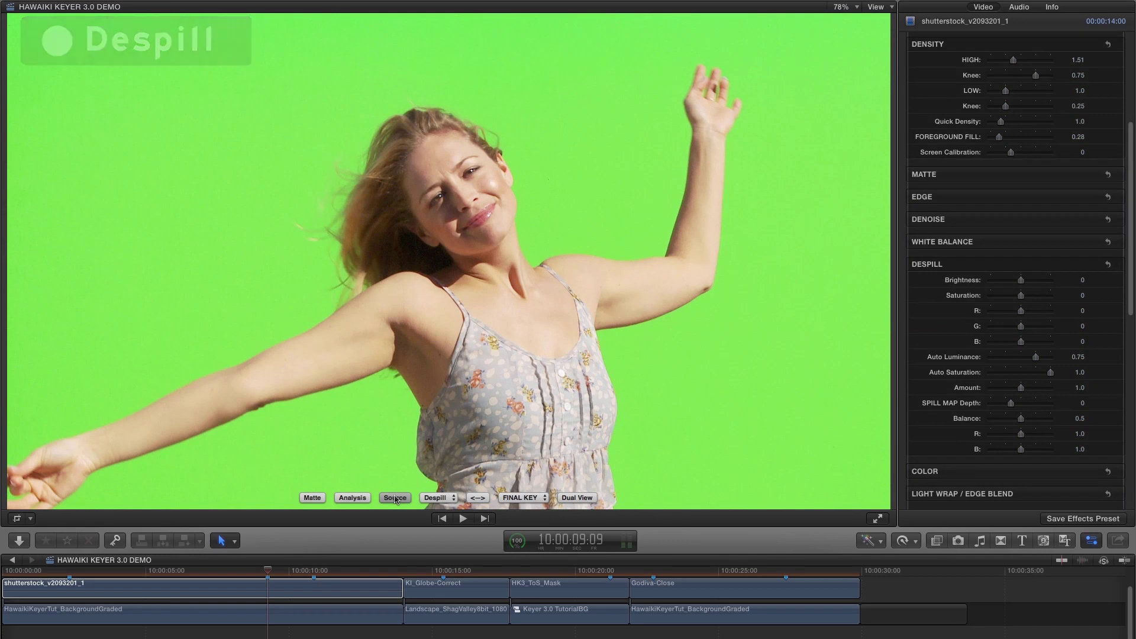
{"action": "left_click", "coordinate": [395, 497]}
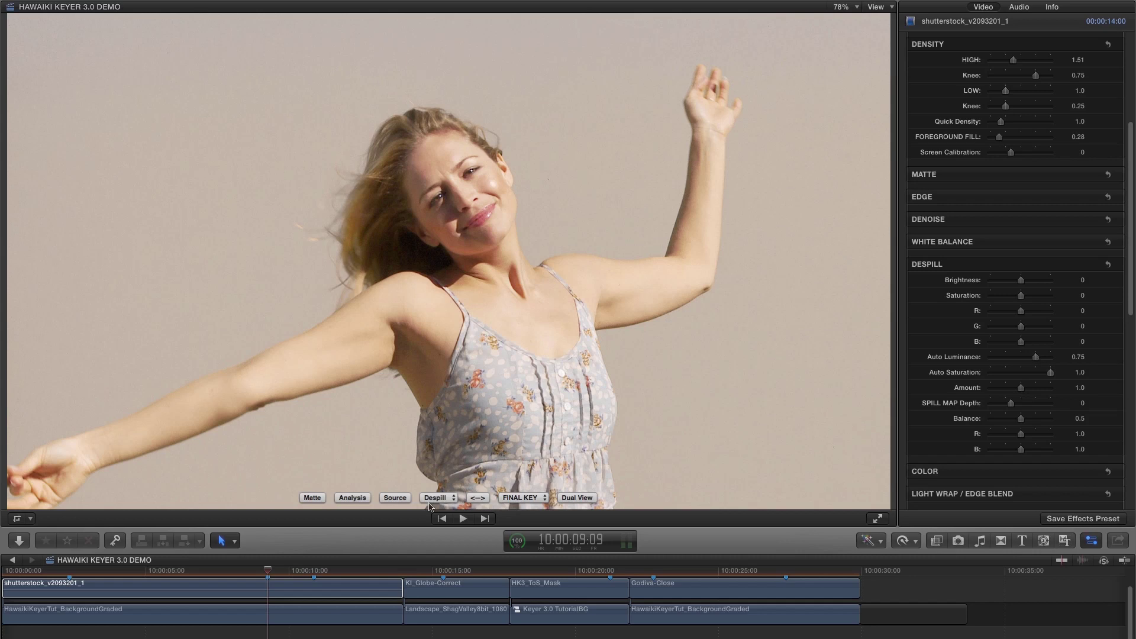
{"action": "left_click", "coordinate": [482, 499]}
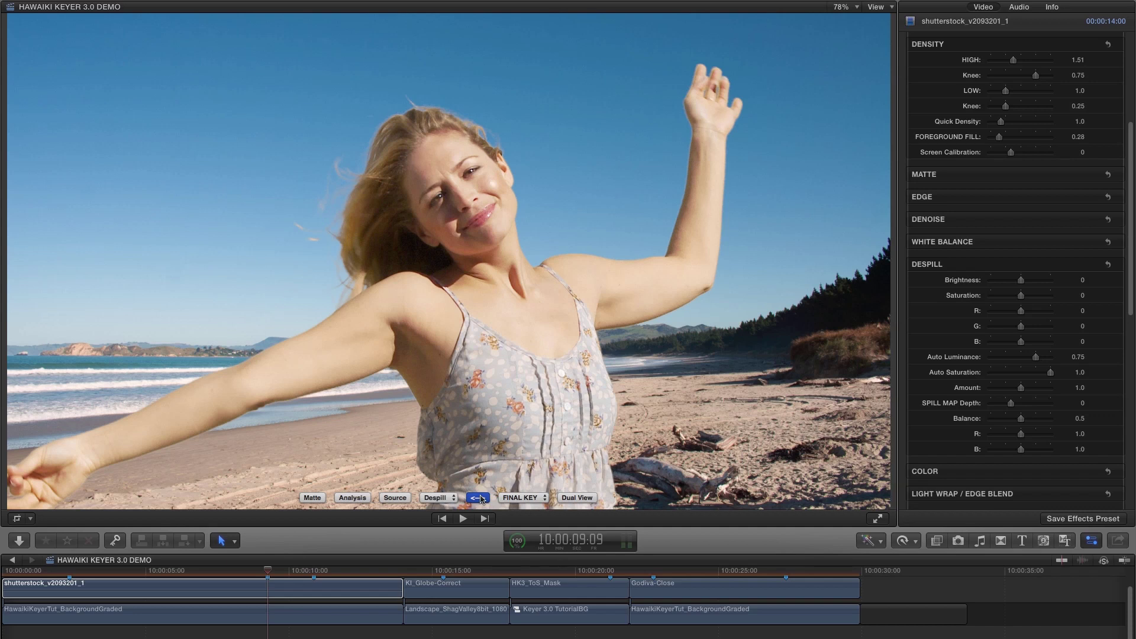
{"action": "left_click", "coordinate": [481, 499]}
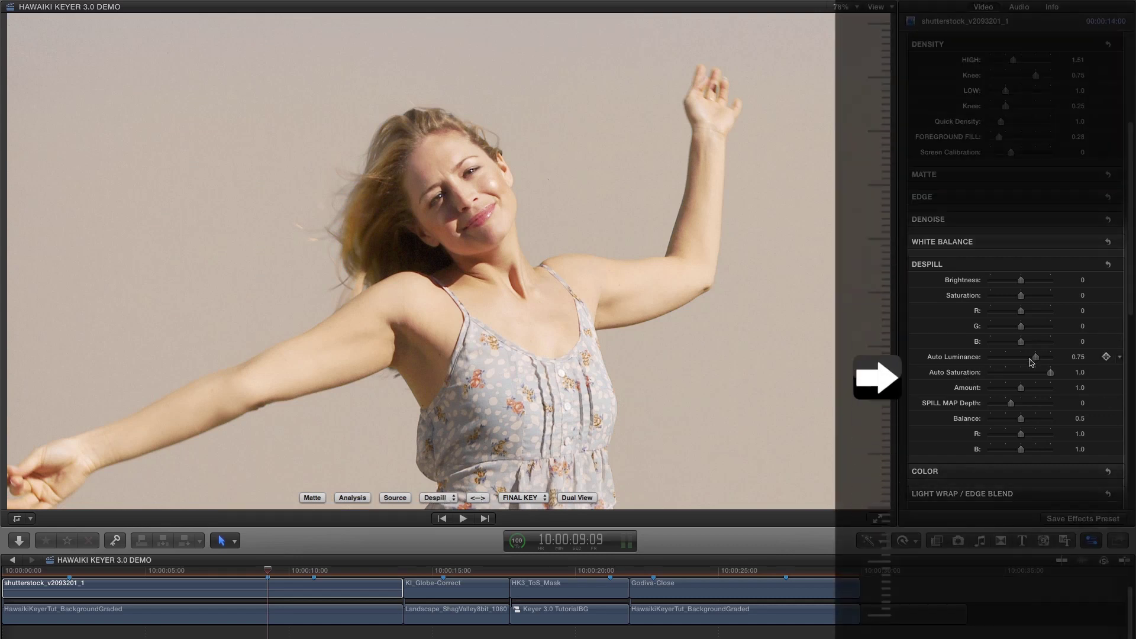
Try adjusting the Despill Auto Luminance and Brightness on the shutterstock_v2093201_1 clip
{"action": "mouse_move", "coordinate": [1036, 359]}
{"action": "left_mouse_down"}
{"action": "mouse_move", "coordinate": [998, 362]}
{"action": "mouse_move", "coordinate": [1052, 363]}
{"action": "mouse_move", "coordinate": [1036, 364]}
{"action": "left_mouse_up"}
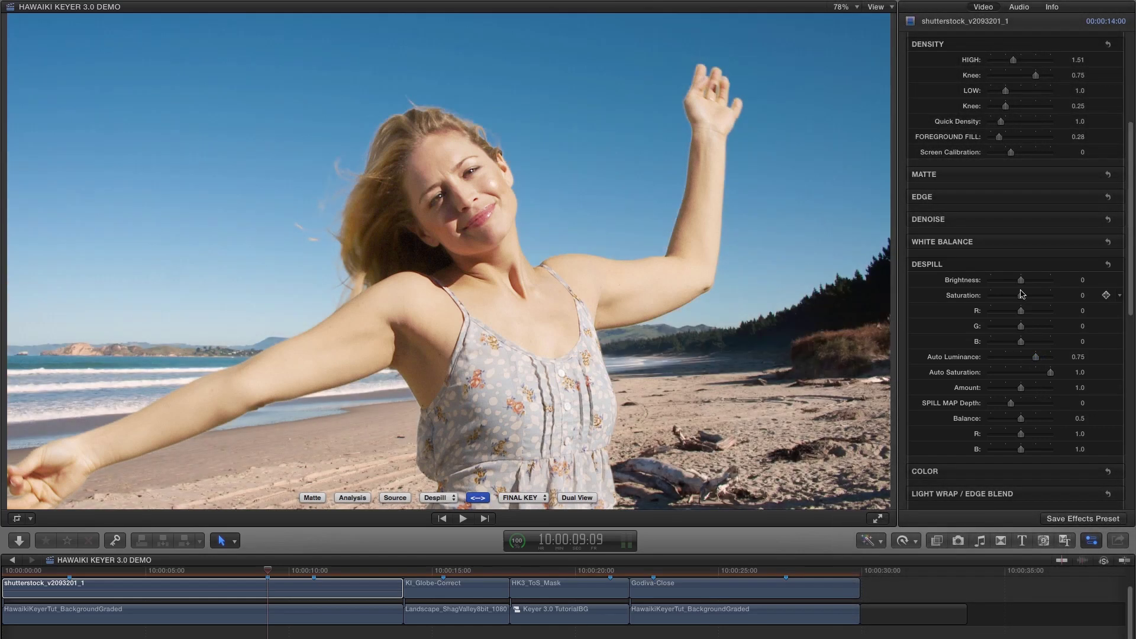
{"action": "mouse_move", "coordinate": [1021, 280]}
{"action": "left_mouse_down"}
{"action": "mouse_move", "coordinate": [1053, 280]}
{"action": "mouse_move", "coordinate": [1002, 285]}
{"action": "mouse_move", "coordinate": [1037, 287]}
{"action": "left_mouse_up"}
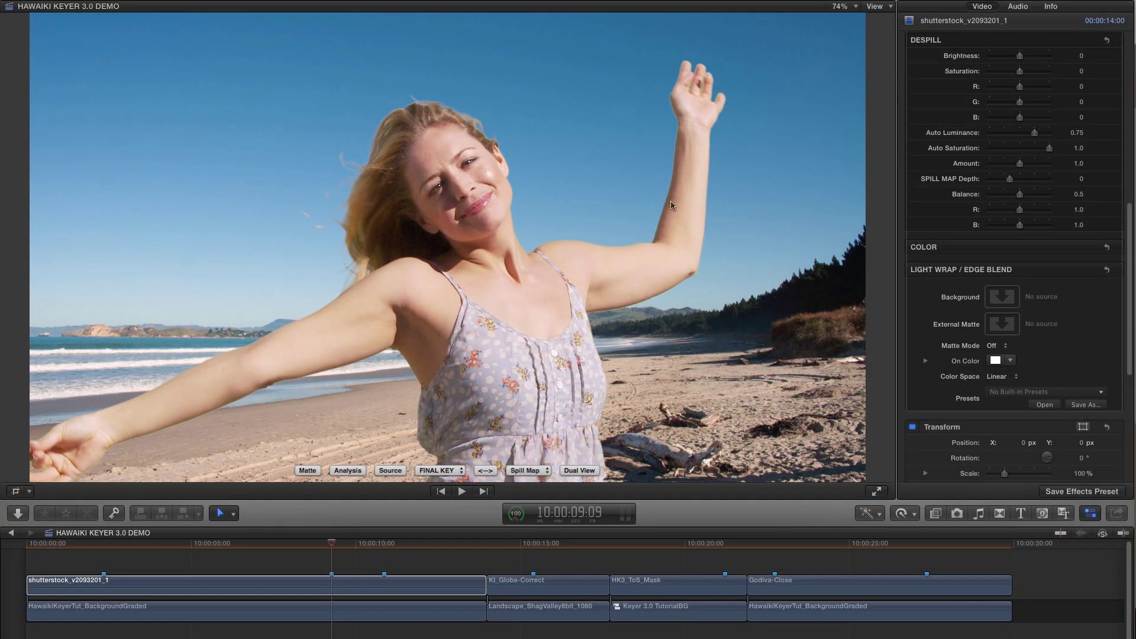
Examine the shutterstock_v2093201_1 clip's Spill Map view, then switch the second view to Spill Map Overlay
{"action": "left_click", "coordinate": [485, 471]}
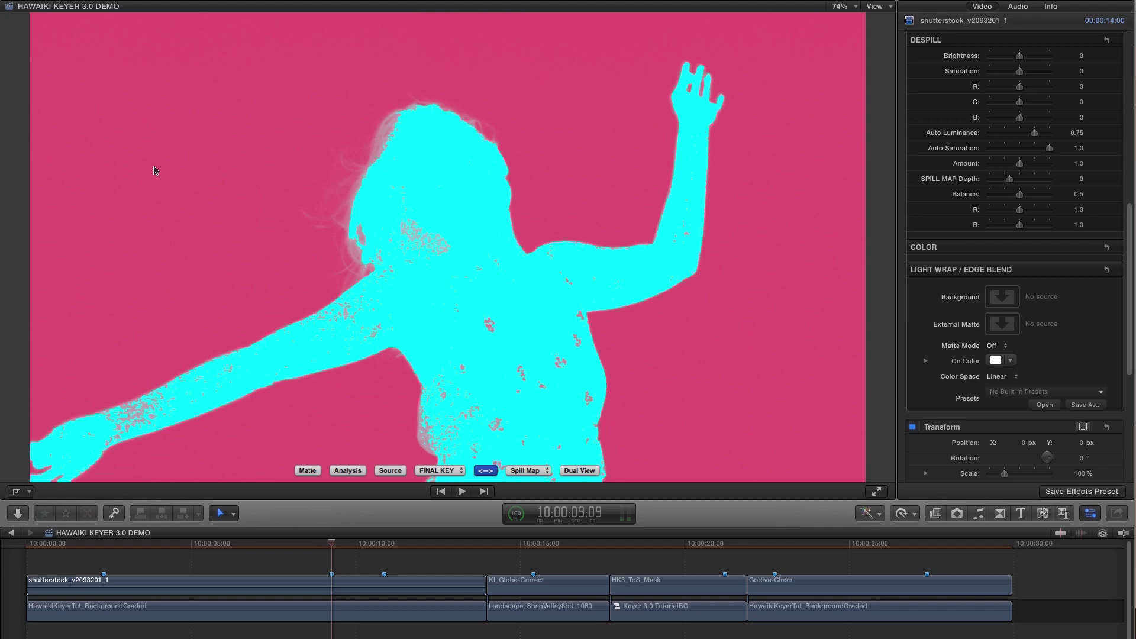
{"action": "left_click_drag", "start_coordinate": [1020, 164], "coordinate": [1021, 197]}
{"action": "left_click", "coordinate": [527, 472]}
{"action": "left_click", "coordinate": [526, 470]}
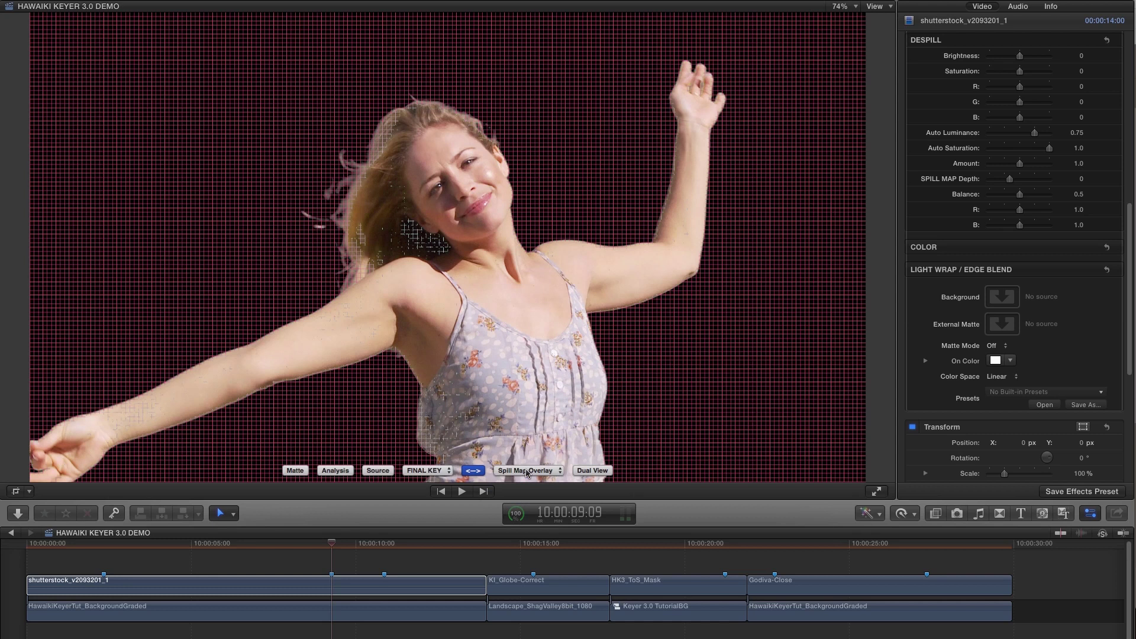
Set the clip's Despill Spill Map Depth to 0.08 and switch back to the final key view
{"action": "left_click_drag", "start_coordinate": [1010, 179], "coordinate": [1023, 197]}
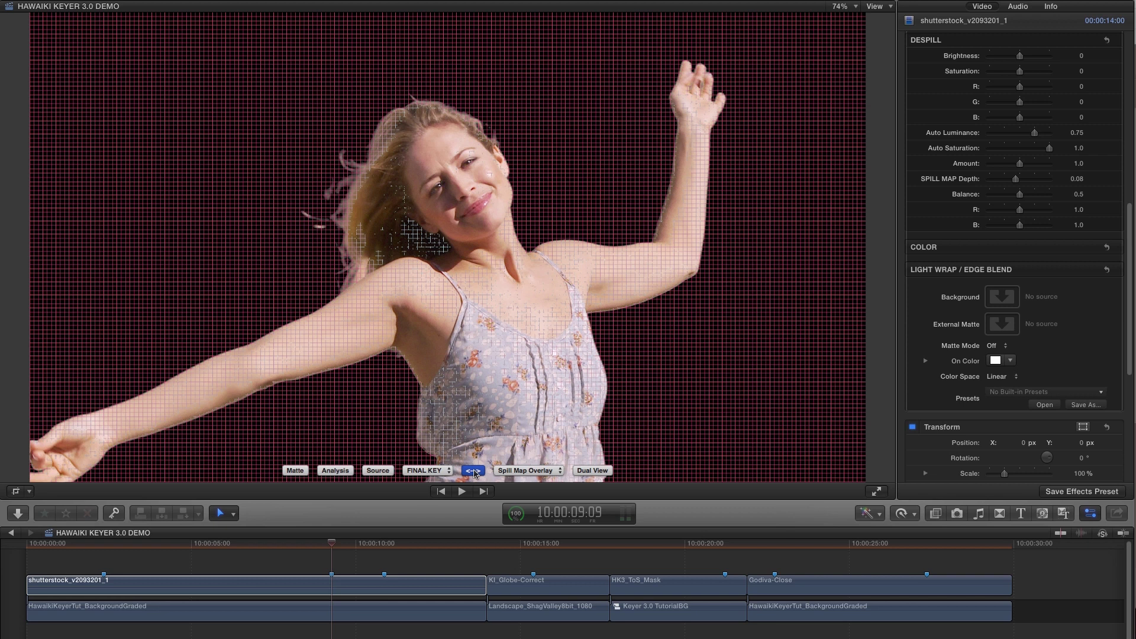
{"action": "left_click", "coordinate": [473, 472]}
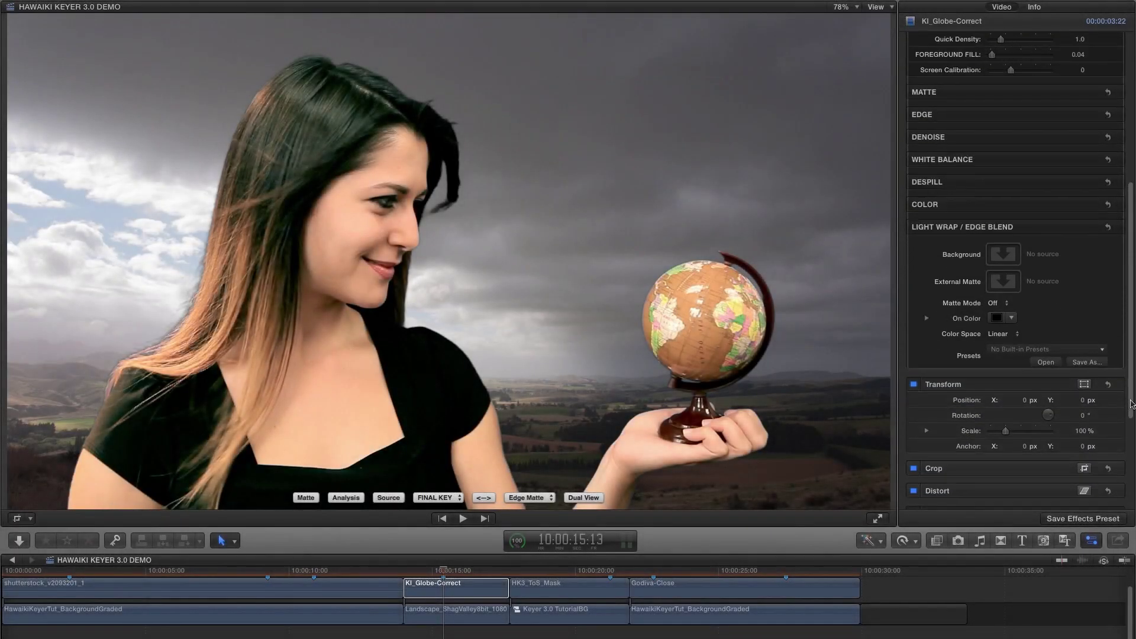
Expand and enable the KI_Globe-Correct clip's Edge controls, try Brightness A 2.02 with Transparency 0.61, and reset the Edge values
{"action": "scroll", "coordinate": [1131, 405], "scroll_direction": "down", "scroll_amount": 3}
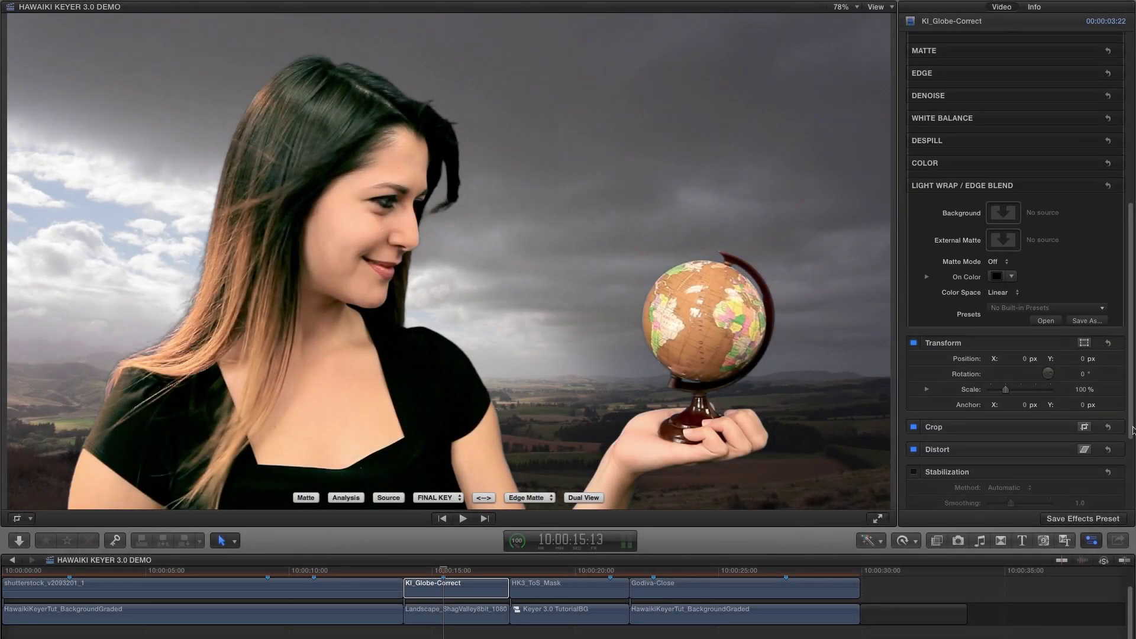
{"action": "left_click", "coordinate": [1091, 51]}
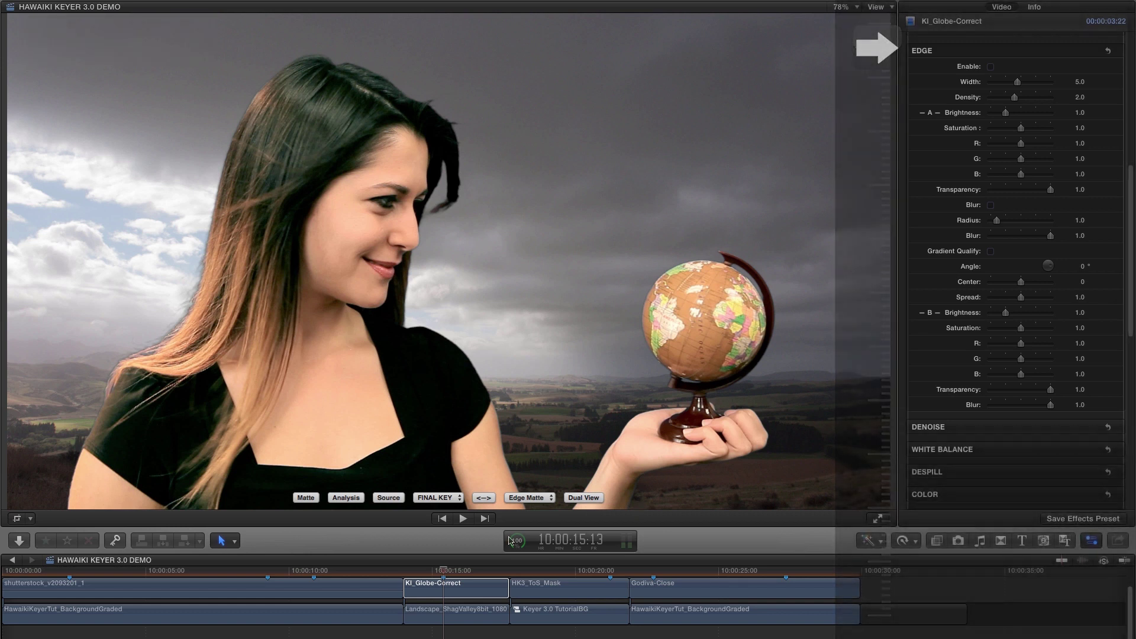
{"action": "left_click_drag", "start_coordinate": [1051, 189], "coordinate": [1029, 191]}
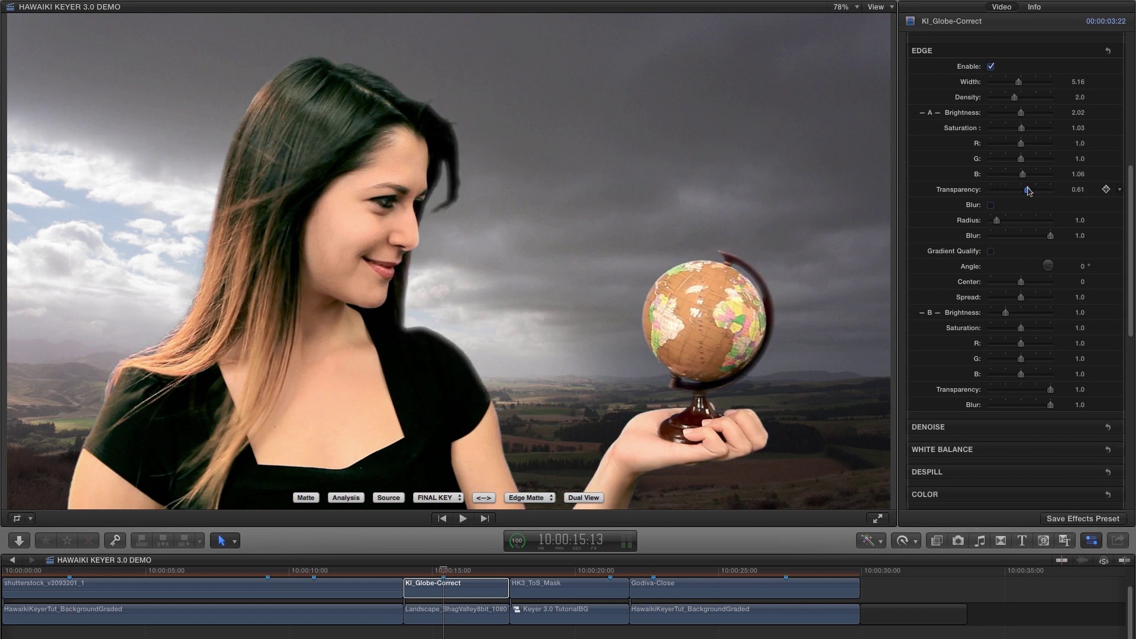
{"action": "left_click", "coordinate": [1107, 51]}
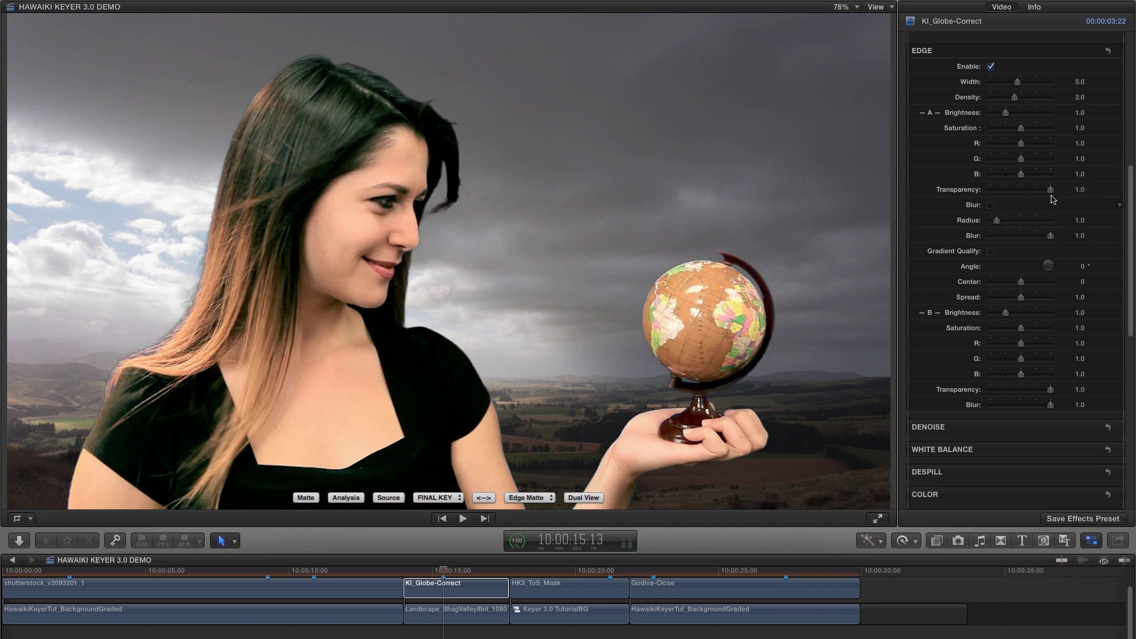
Enable Gradient Qualify in the KI_Globe-Correct clip's Edge controls
{"action": "left_click", "coordinate": [991, 252]}
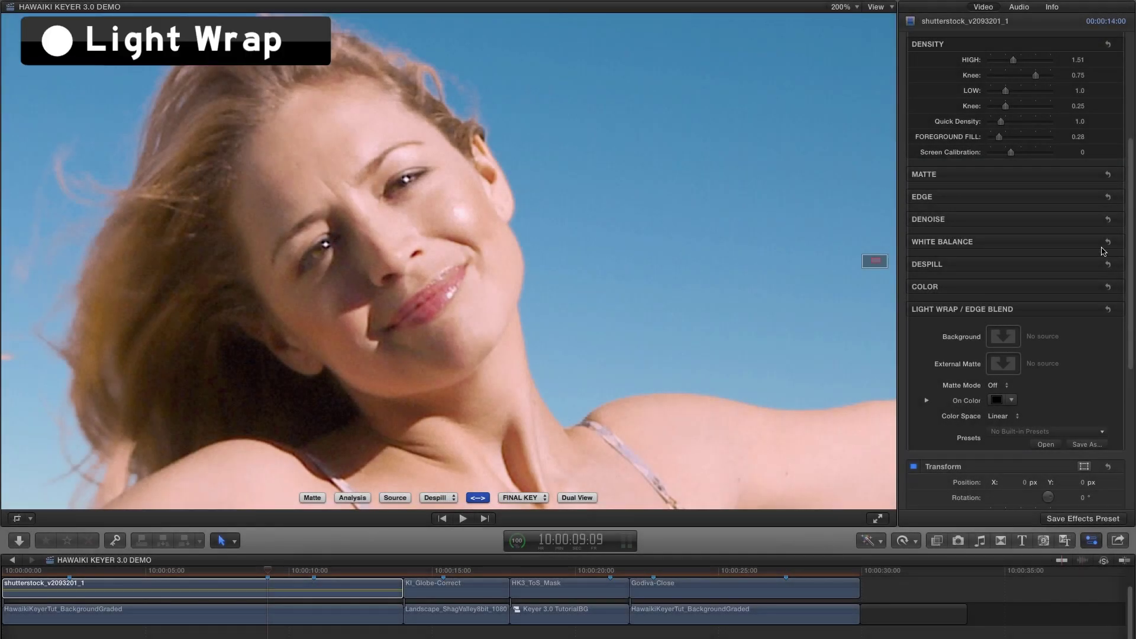
Expand the shutterstock_v2093201_1 clip's Light Wrap / Edge Blend controls, enable Light Wrap and try the Add blend mode
{"action": "left_click", "coordinate": [1088, 309]}
{"action": "scroll", "coordinate": [1127, 287], "scroll_direction": "down", "scroll_amount": 1}
{"action": "scroll", "coordinate": [1131, 283], "scroll_direction": "down", "scroll_amount": 5}
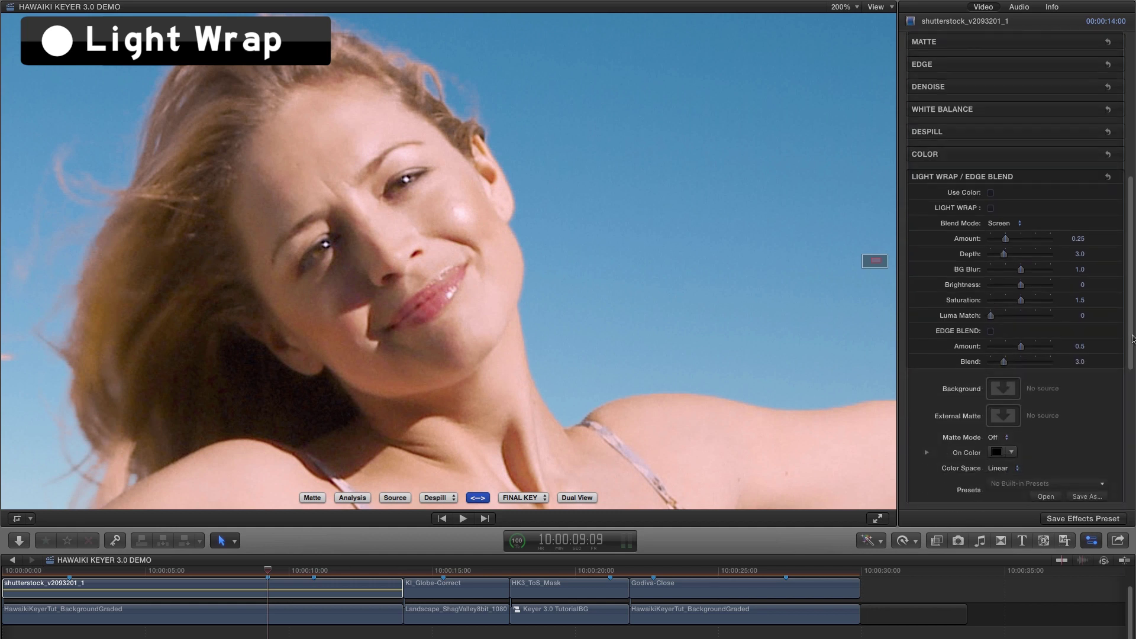
{"action": "left_click", "coordinate": [991, 108]}
{"action": "left_click", "coordinate": [1003, 123]}
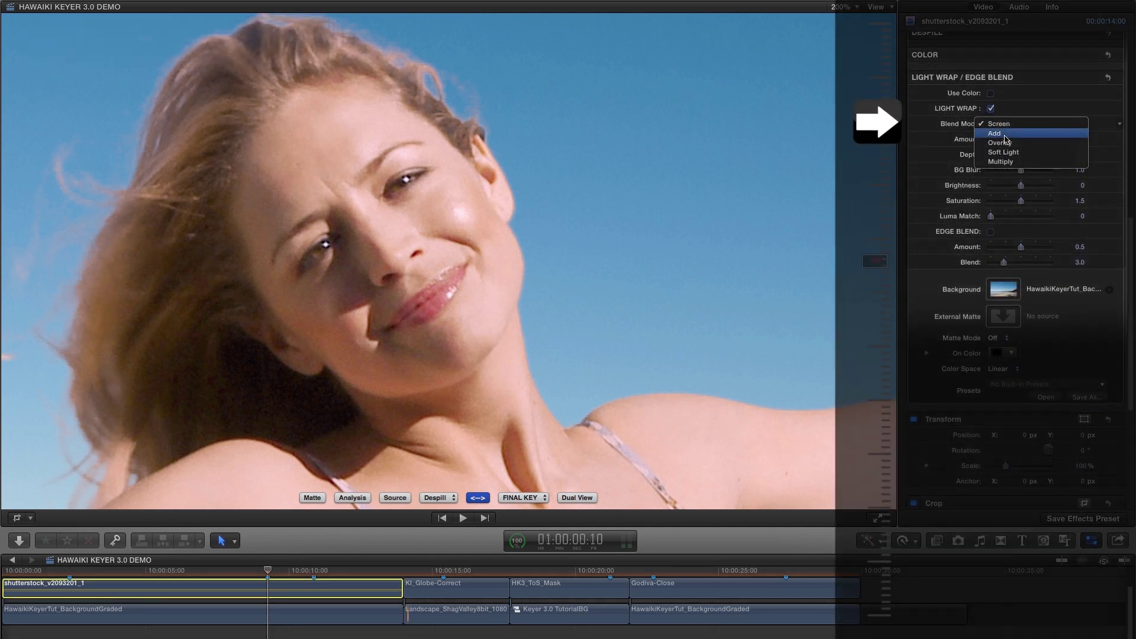
{"action": "left_click", "coordinate": [1006, 134]}
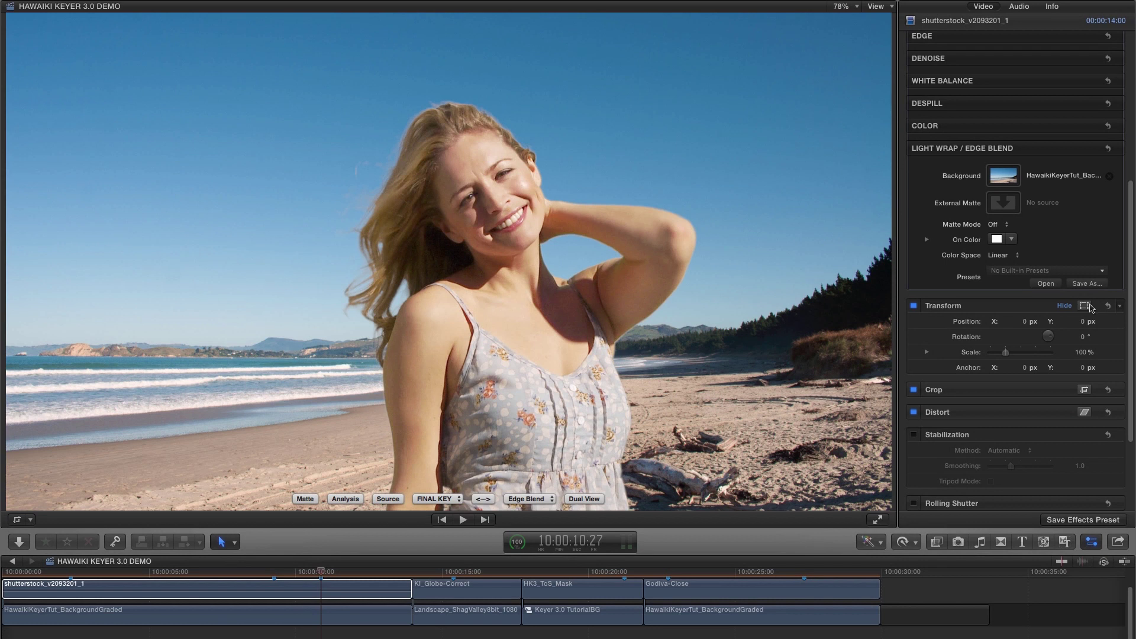
Set the clip's White Balance type to Skin, sample the reference color from the woman's skin, and enable Image correction
{"action": "left_click", "coordinate": [1092, 81]}
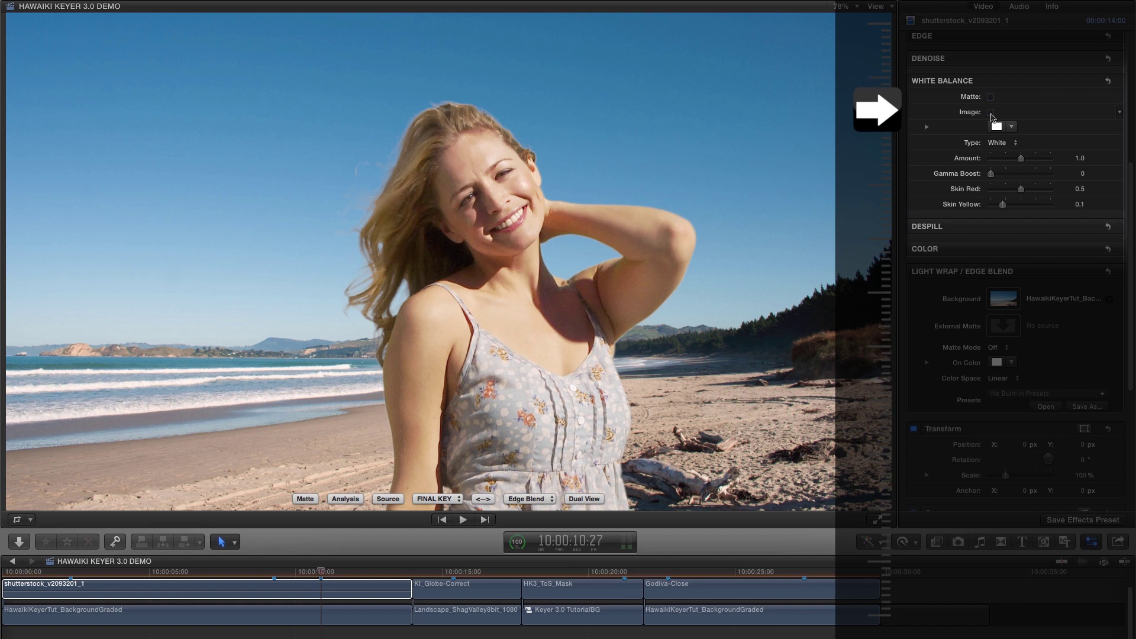
{"action": "left_click", "coordinate": [997, 143]}
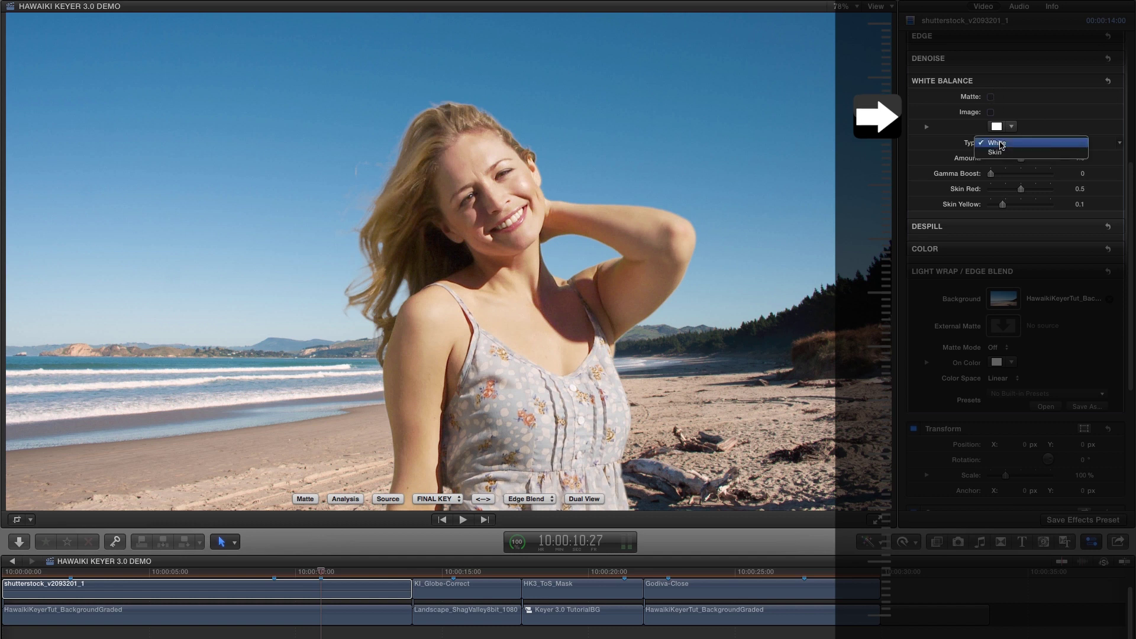
{"action": "left_click", "coordinate": [1051, 152]}
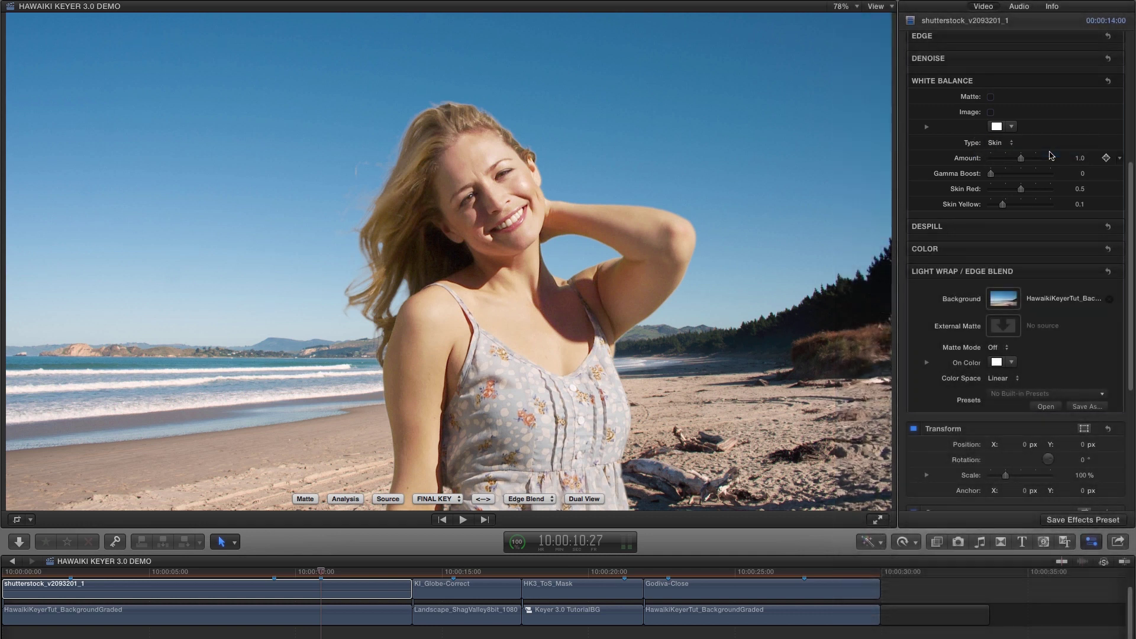
{"action": "left_click", "coordinate": [998, 129]}
{"action": "left_click", "coordinate": [761, 213]}
{"action": "left_click", "coordinate": [528, 190]}
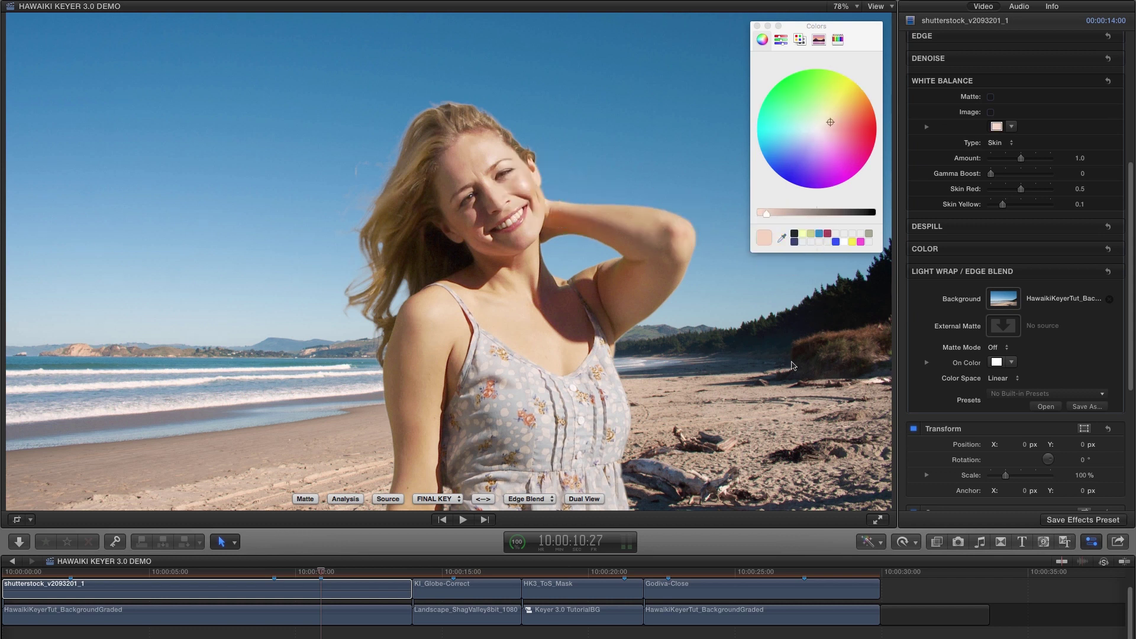
{"action": "left_click", "coordinate": [991, 113]}
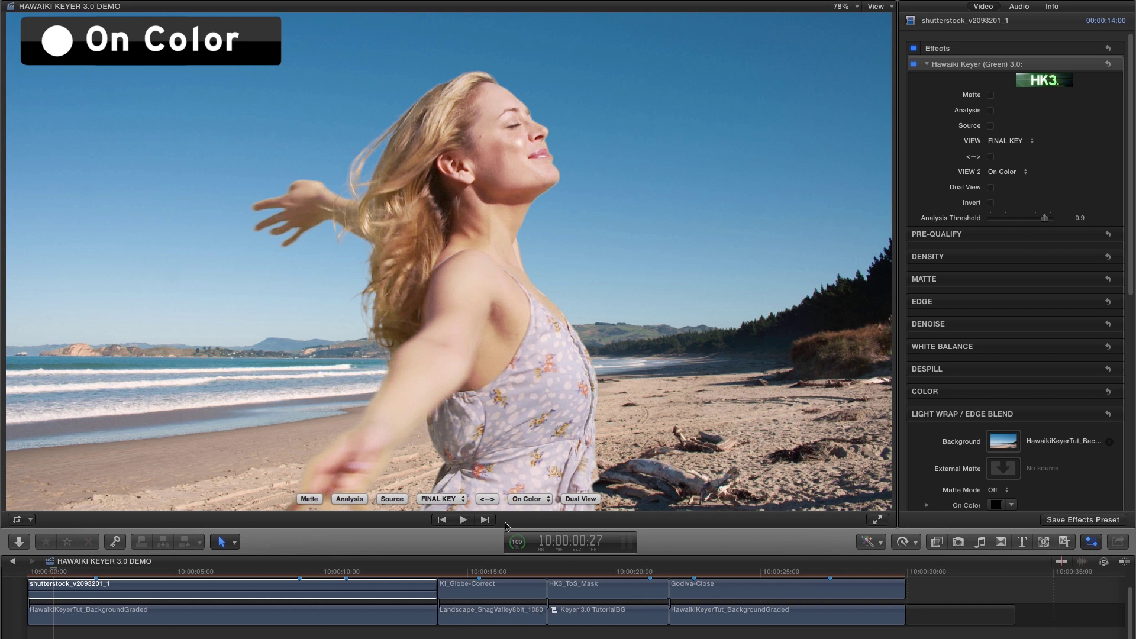
Switch to the On Color view and try pale yellow, blue and bright yellow backgrounds, settling on white as the On Color
{"action": "left_click", "coordinate": [486, 499]}
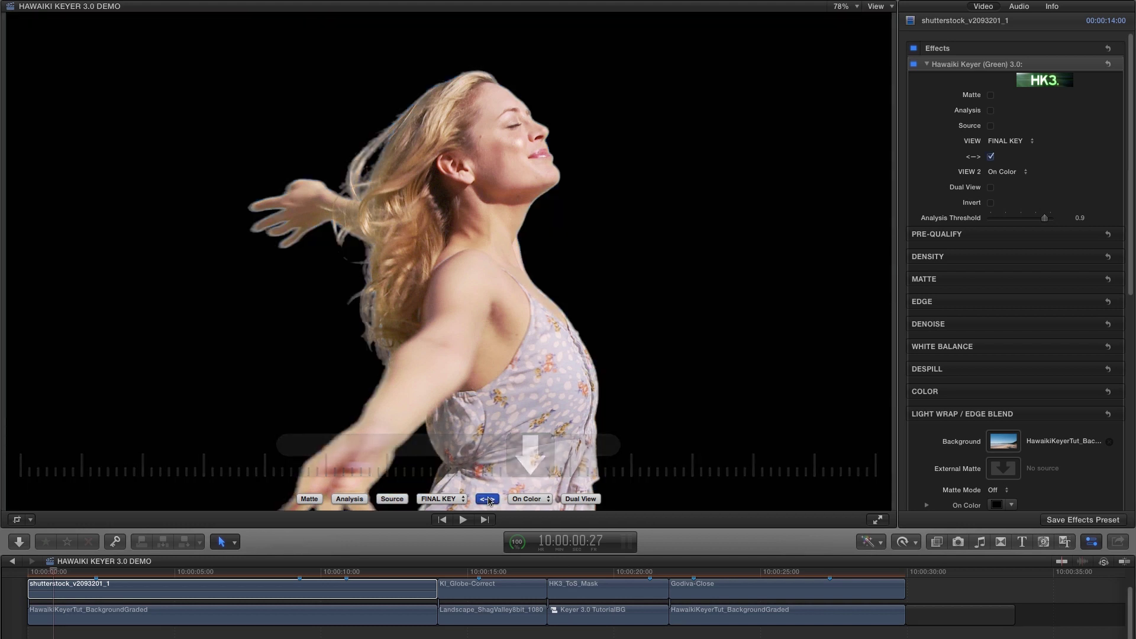
{"action": "scroll", "coordinate": [1124, 388], "scroll_direction": "down", "scroll_amount": 10}
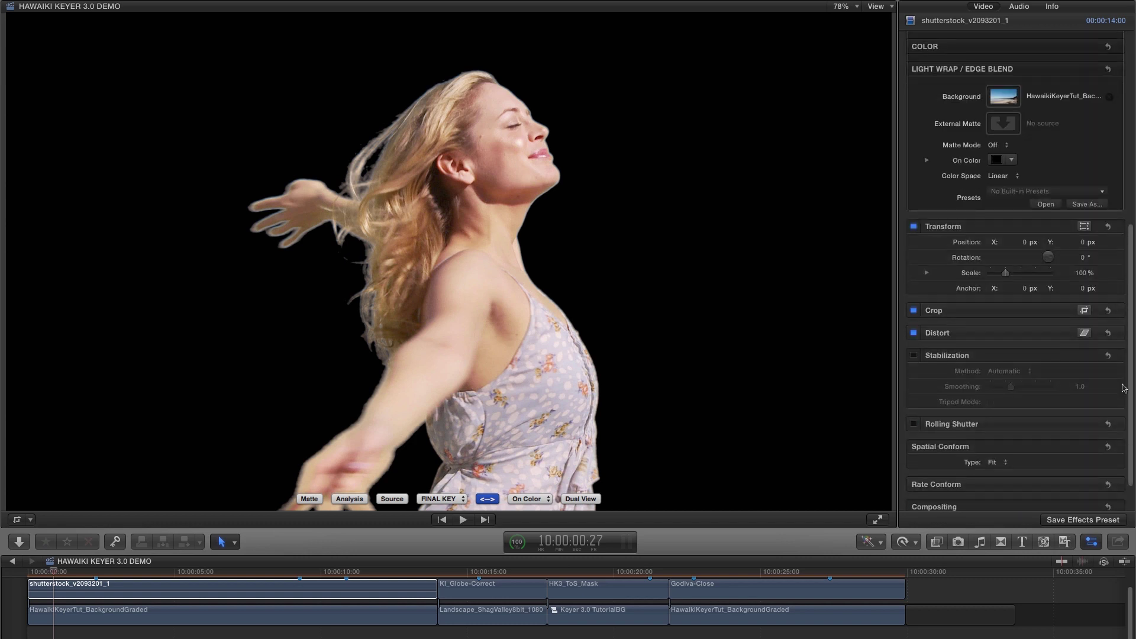
{"action": "left_click", "coordinate": [996, 160]}
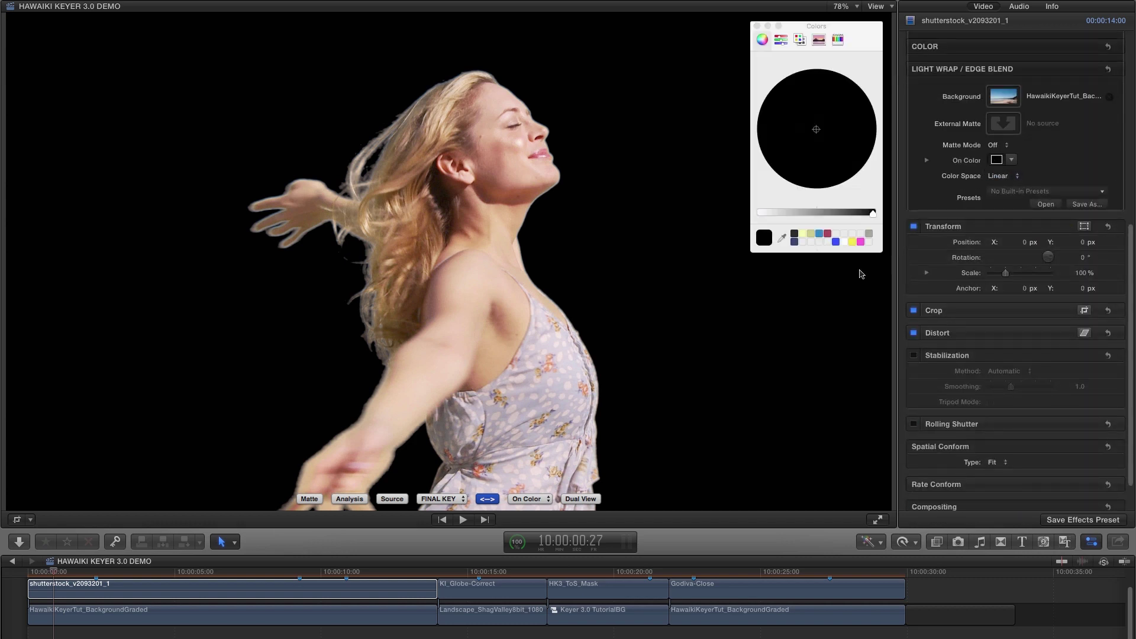
{"action": "left_click", "coordinate": [803, 234]}
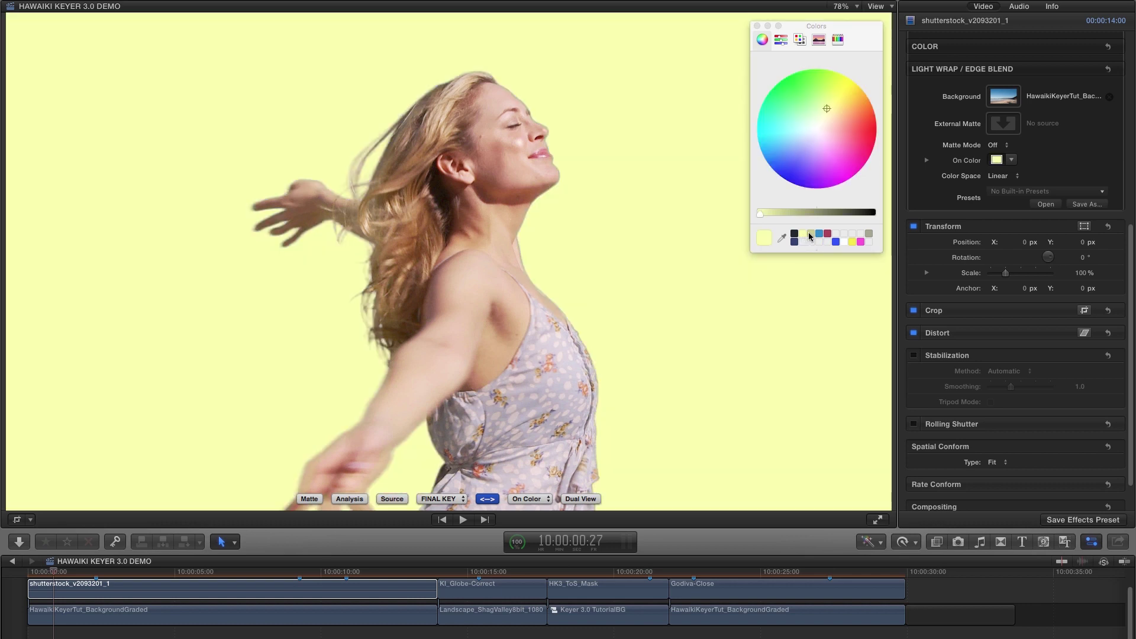
{"action": "left_click", "coordinate": [835, 241]}
{"action": "left_click", "coordinate": [853, 242]}
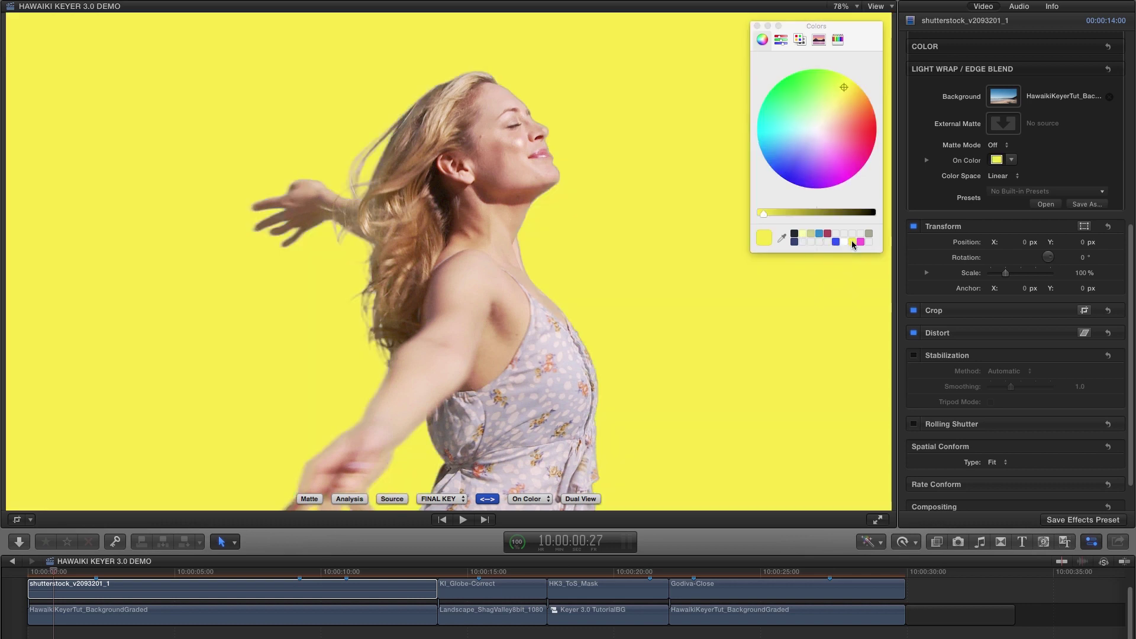
{"action": "left_click", "coordinate": [844, 242]}
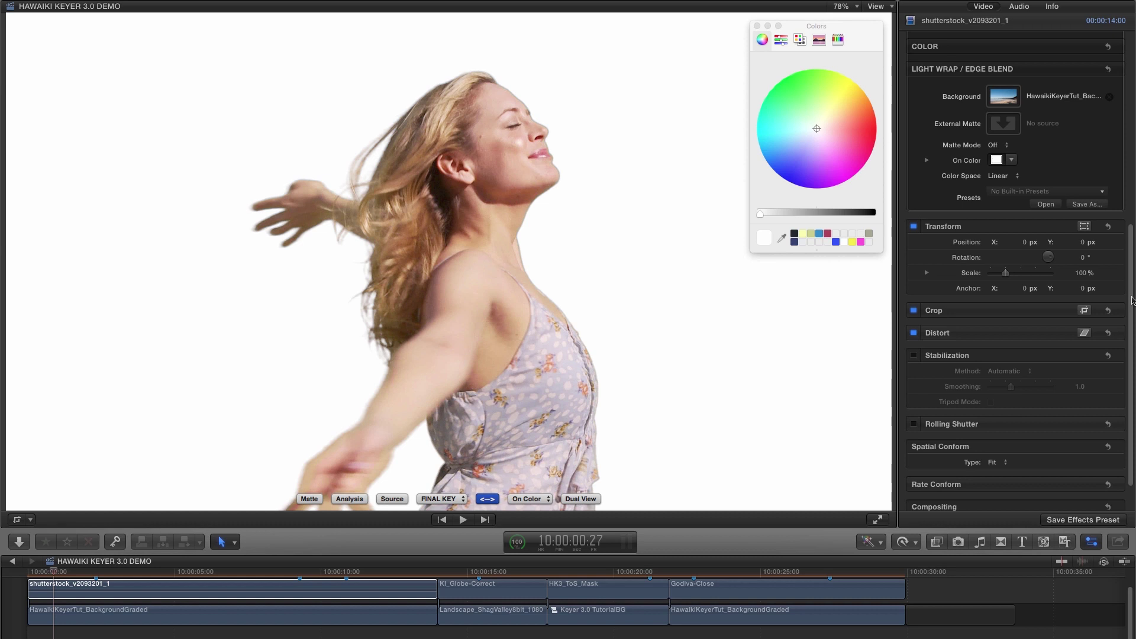
Enable Use Color in the Light Wrap / Edge Blend controls and turn on Light Wrap, toggling it to compare the edges
{"action": "scroll", "coordinate": [1130, 294], "scroll_direction": "up", "scroll_amount": 2}
{"action": "left_click_drag", "start_coordinate": [1130, 294], "coordinate": [1131, 234]}
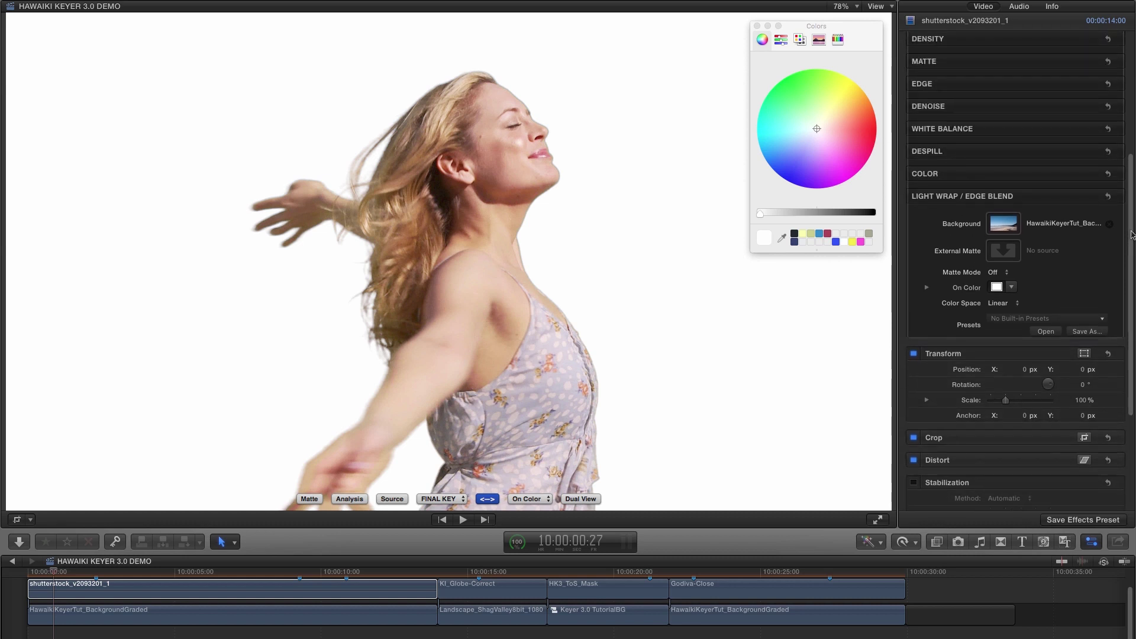
{"action": "left_click", "coordinate": [1091, 198]}
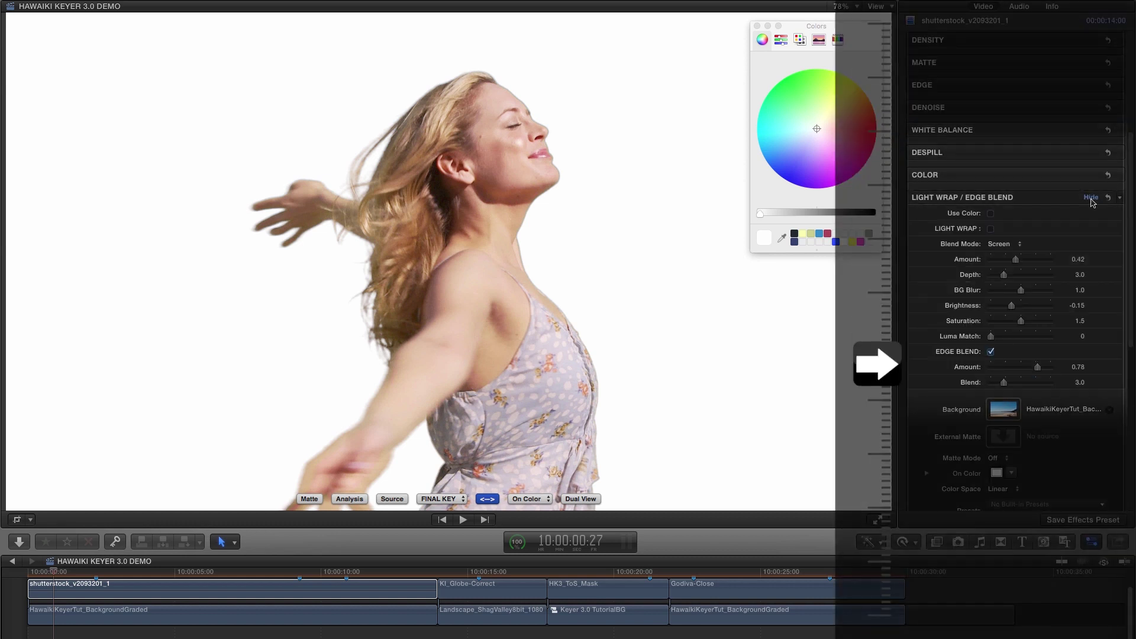
{"action": "left_click", "coordinate": [991, 214]}
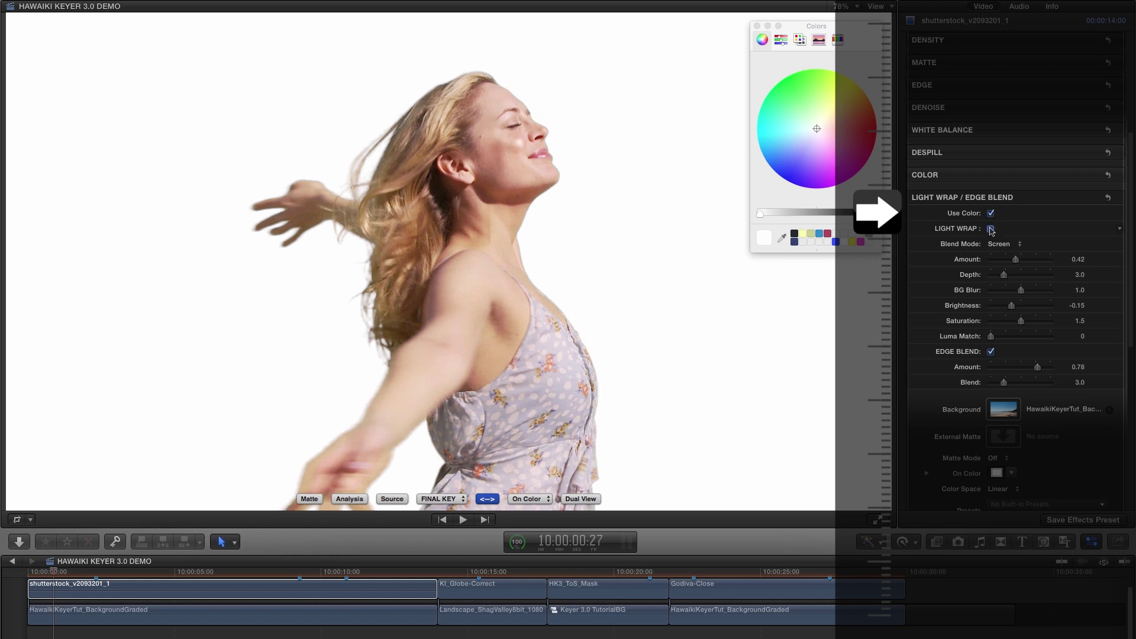
{"action": "left_click", "coordinate": [991, 229]}
{"action": "left_click", "coordinate": [992, 229]}
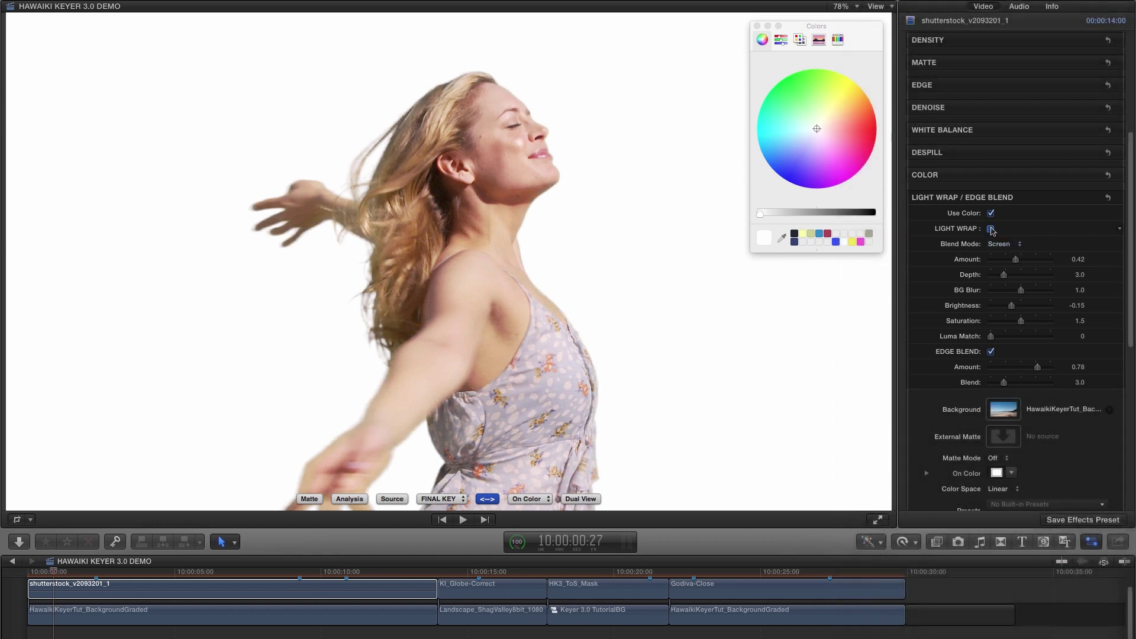
{"action": "left_click", "coordinate": [991, 229]}
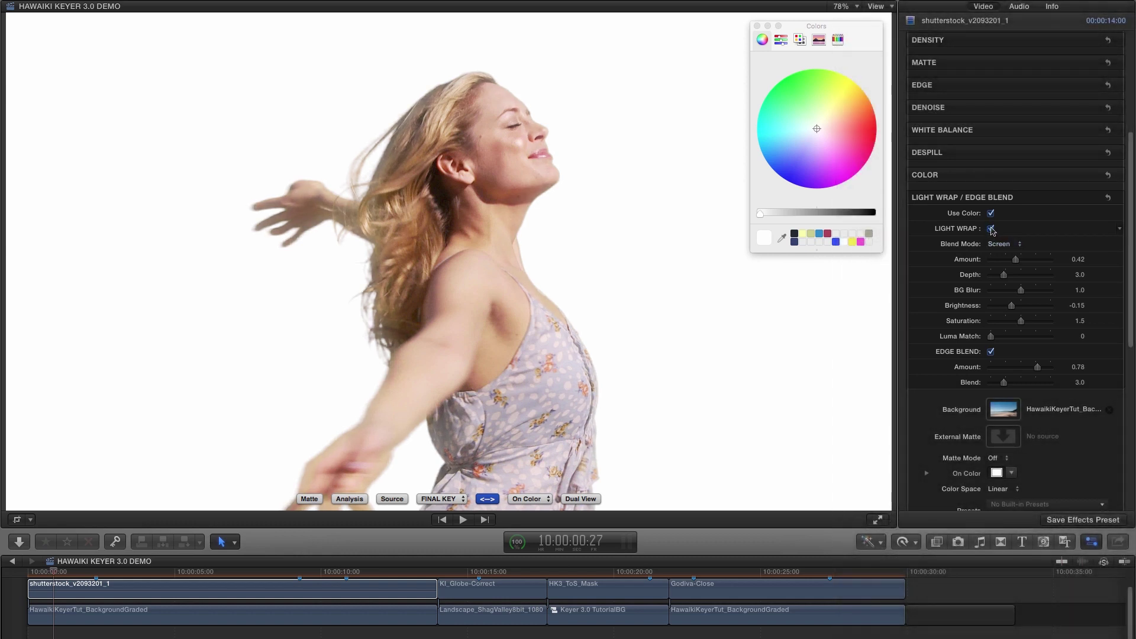